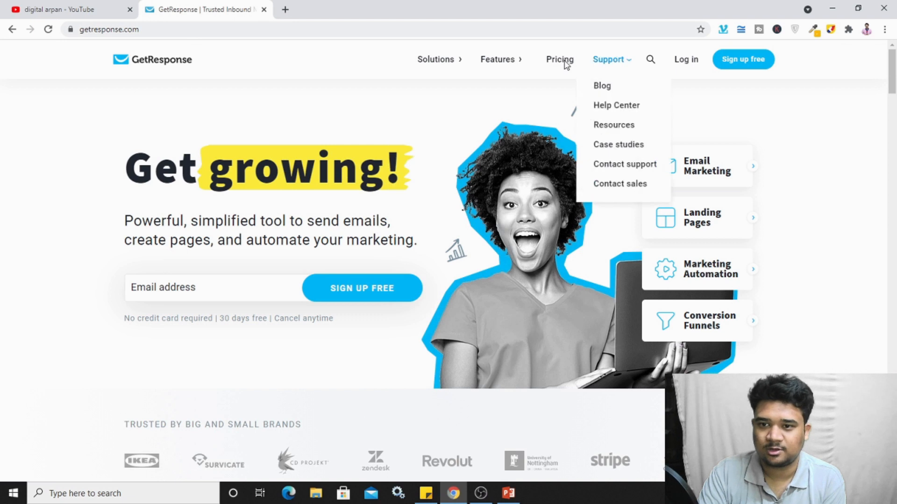
Step: Open the pricing page and check the Basic plan's list sizes, keeping 1,000 contacts
{"action": "left_click", "coordinate": [559, 63]}
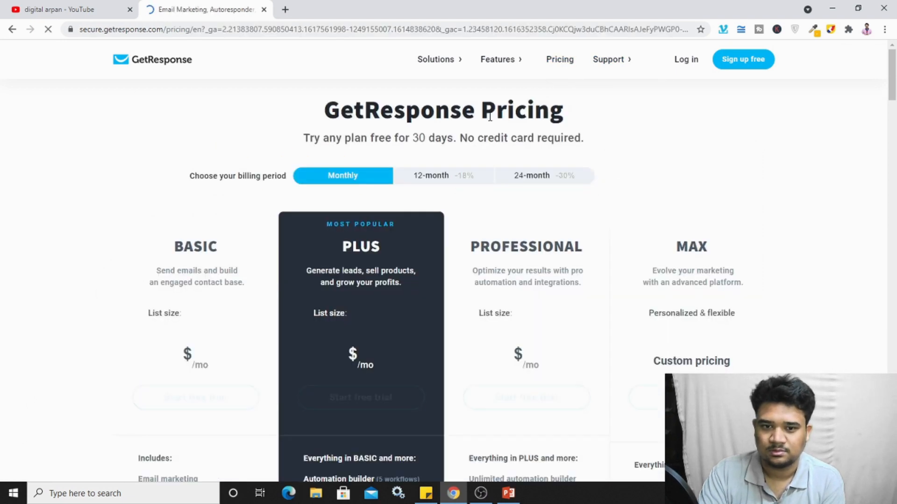
{"action": "scroll", "coordinate": [201, 194], "scroll_direction": "down", "scroll_amount": 2}
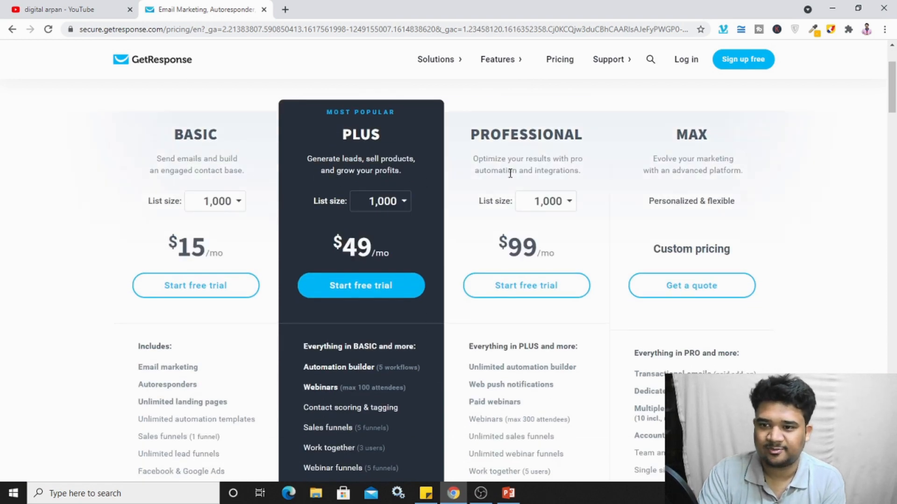
{"action": "scroll", "coordinate": [449, 264], "scroll_direction": "up", "scroll_amount": 2}
{"action": "scroll", "coordinate": [277, 242], "scroll_direction": "down", "scroll_amount": 4}
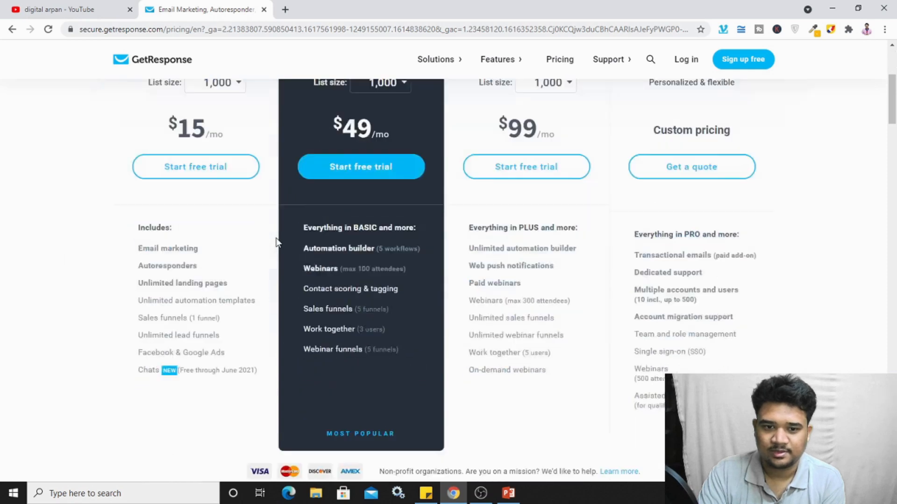
{"action": "scroll", "coordinate": [275, 242], "scroll_direction": "up", "scroll_amount": 1}
{"action": "left_click", "coordinate": [228, 149]}
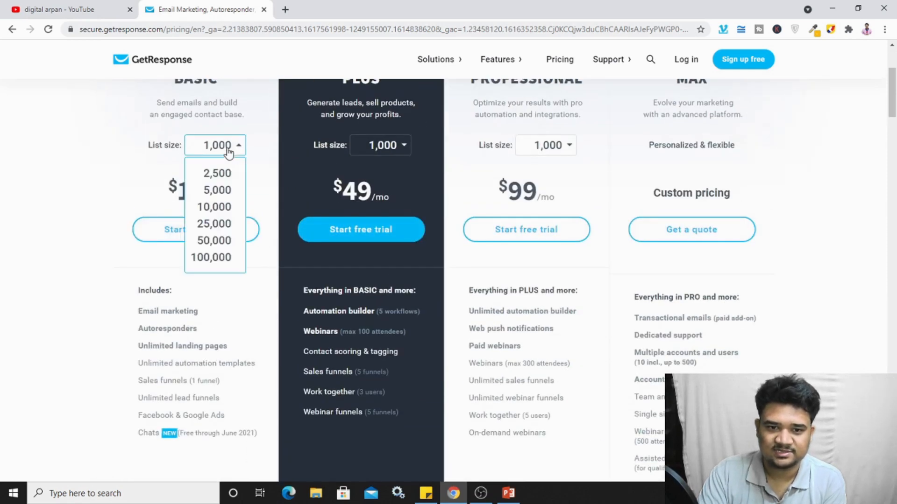
{"action": "left_click", "coordinate": [107, 177]}
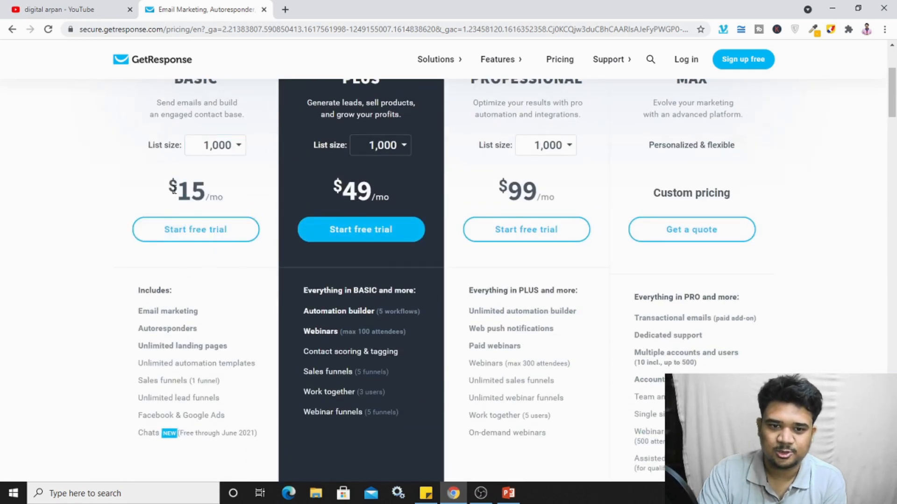
Step: Compare the Basic $15, Plus $49, Professional $99 and custom-priced Max plan features
{"action": "scroll", "coordinate": [177, 188], "scroll_direction": "down", "scroll_amount": 1}
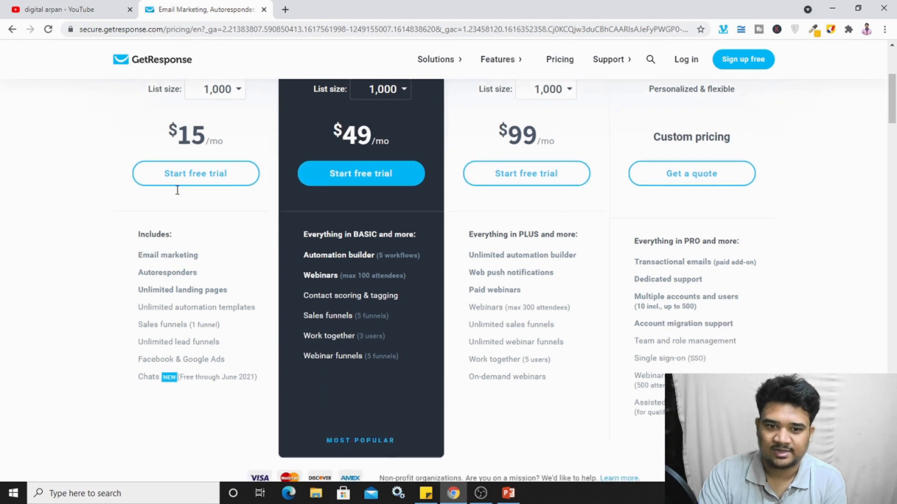
{"action": "scroll", "coordinate": [189, 175], "scroll_direction": "up", "scroll_amount": 1}
{"action": "scroll", "coordinate": [184, 187], "scroll_direction": "down", "scroll_amount": 2}
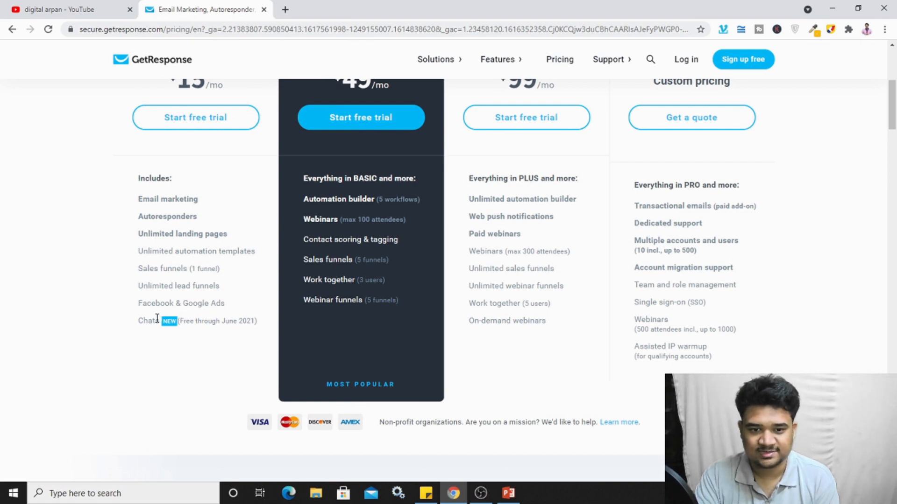
{"action": "scroll", "coordinate": [170, 304], "scroll_direction": "up", "scroll_amount": 3}
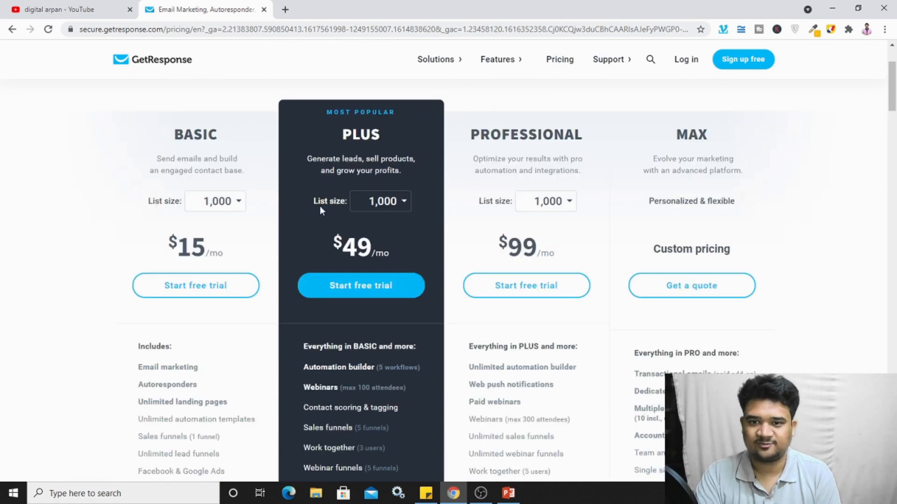
{"action": "scroll", "coordinate": [320, 208], "scroll_direction": "down", "scroll_amount": 2}
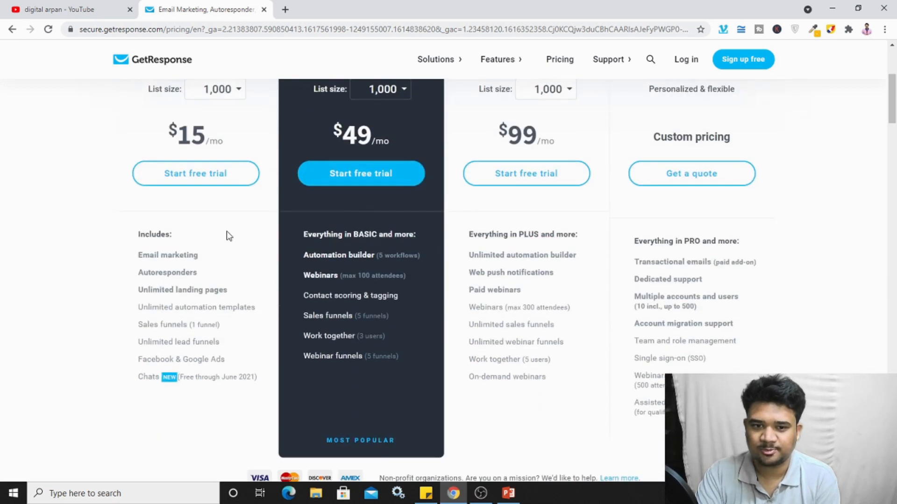
{"action": "scroll", "coordinate": [262, 240], "scroll_direction": "up", "scroll_amount": 2}
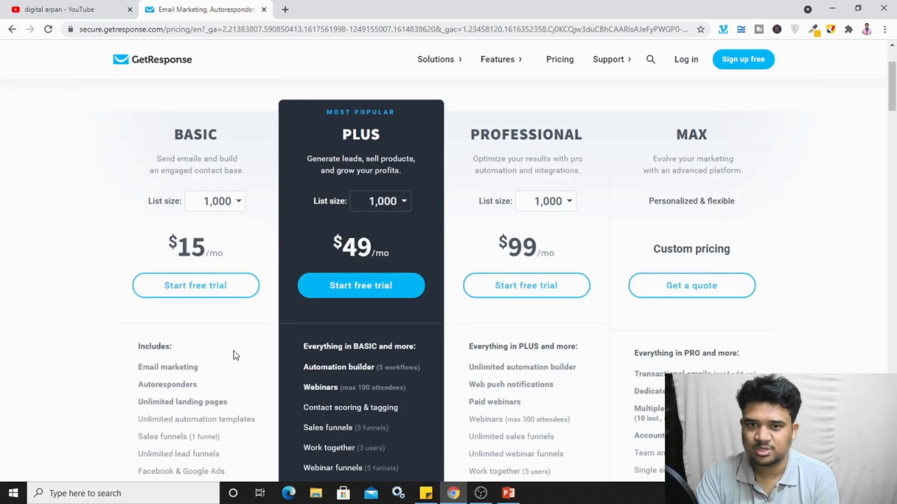
{"action": "scroll", "coordinate": [327, 374], "scroll_direction": "down", "scroll_amount": 1}
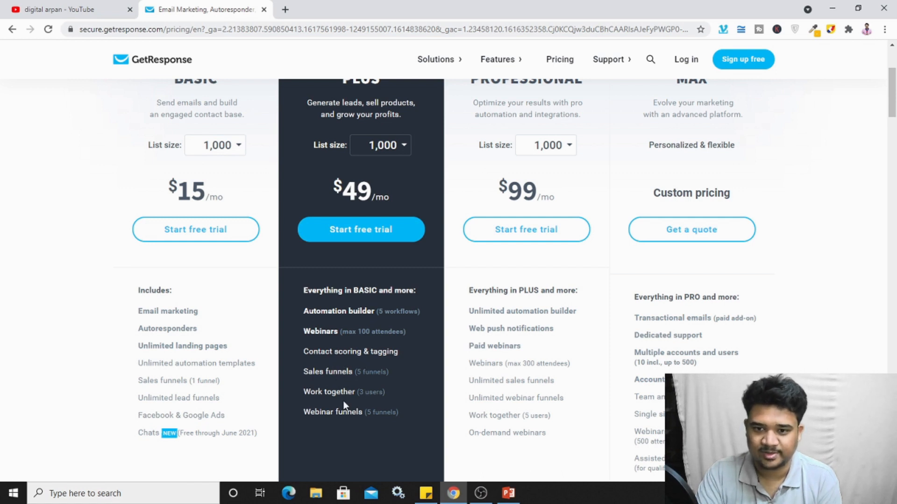
{"action": "scroll", "coordinate": [344, 405], "scroll_direction": "up", "scroll_amount": 1}
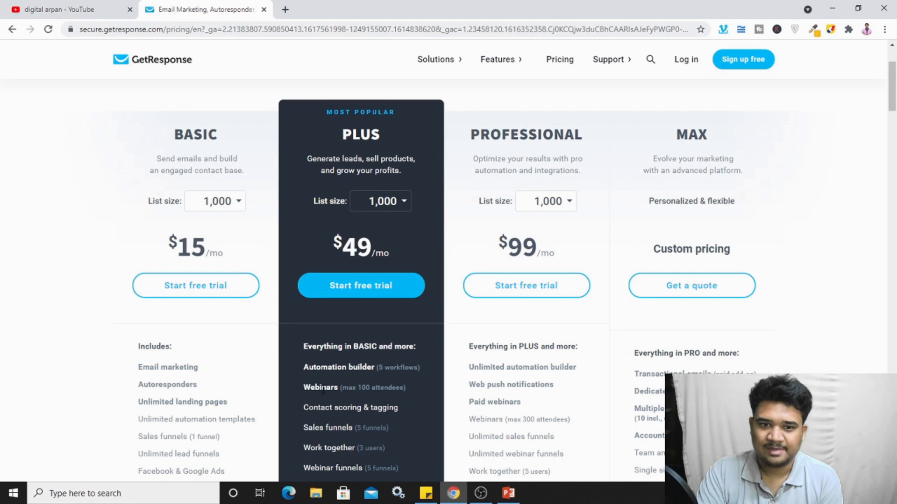
Step: Price the plans at a 10,000-contact list size, then reset Basic to 1,000
{"action": "left_click", "coordinate": [387, 201]}
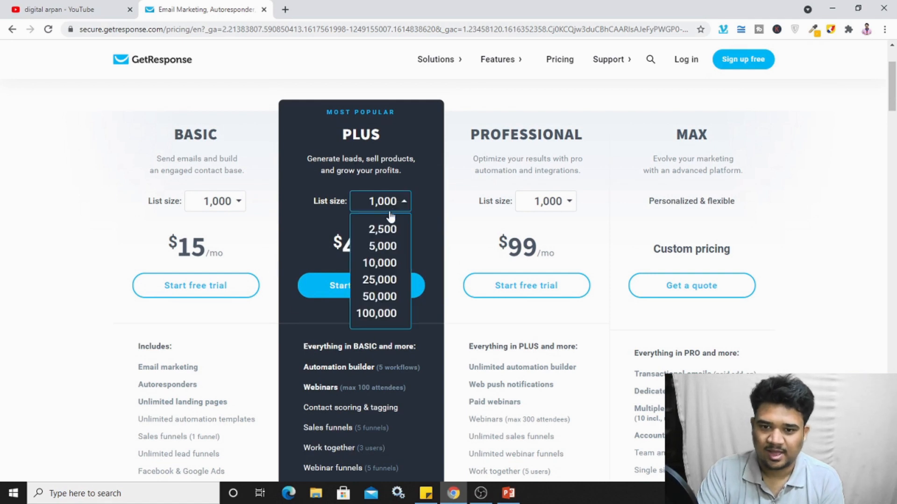
{"action": "left_click", "coordinate": [387, 263]}
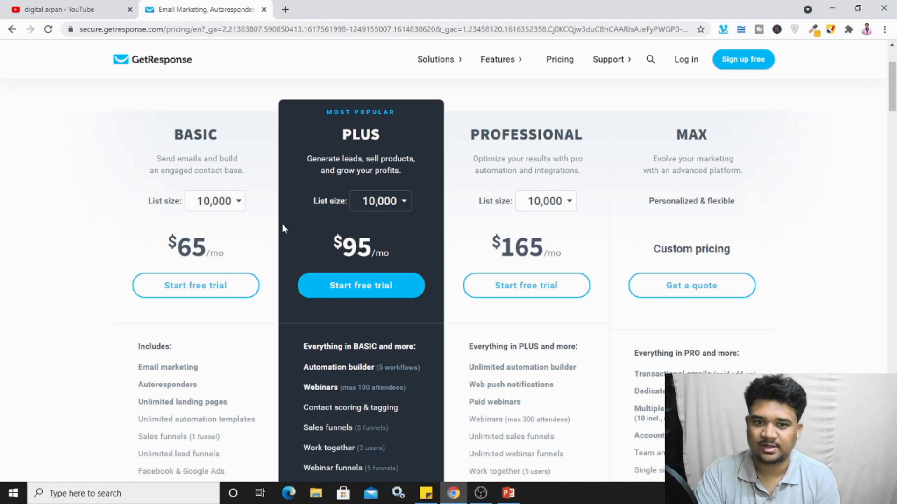
{"action": "left_click", "coordinate": [230, 210]}
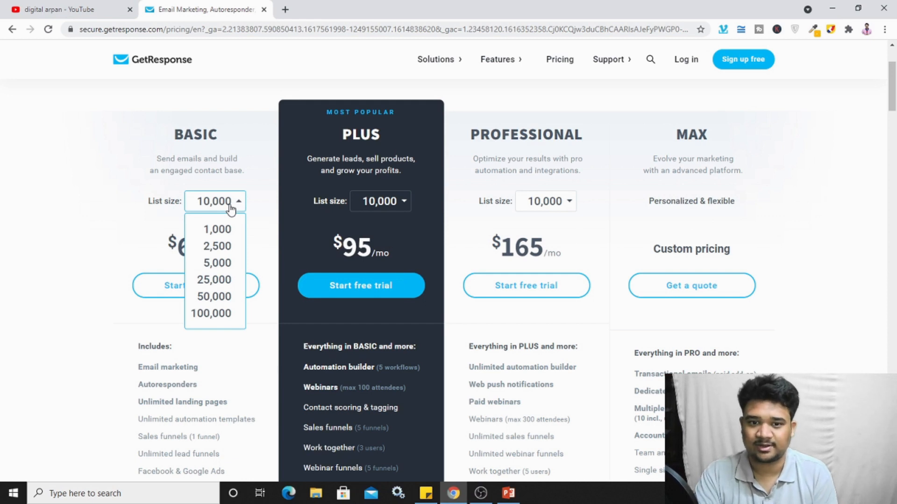
{"action": "left_click", "coordinate": [225, 229]}
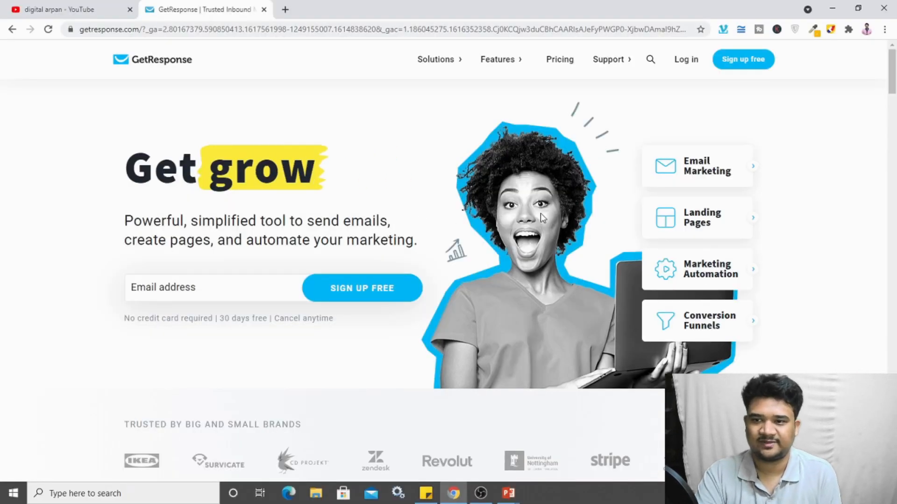
Step: Start the free-trial sign-up and enter the account holder's name and e-mail address
{"action": "left_click", "coordinate": [757, 67]}
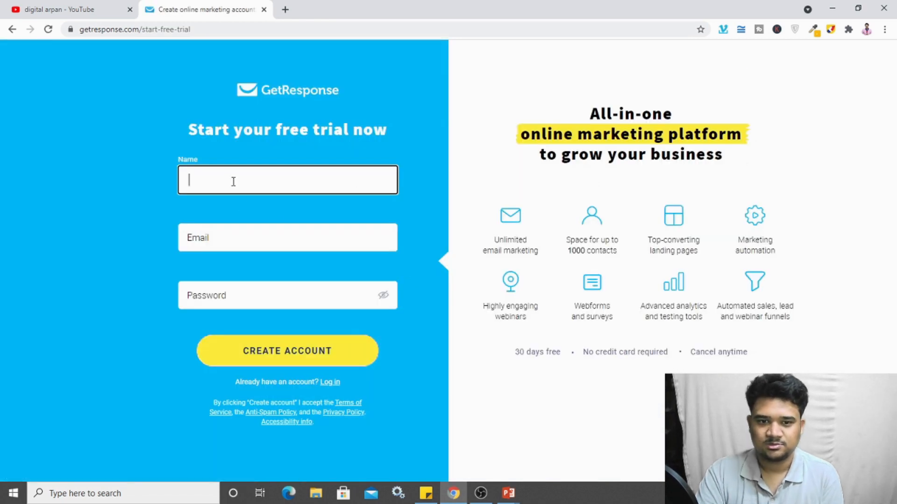
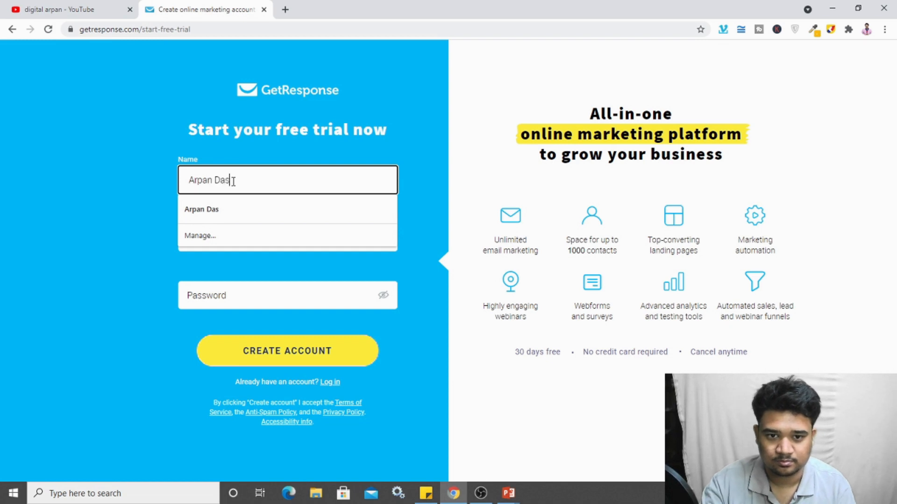
{"action": "left_click", "coordinate": [116, 220]}
{"action": "left_click", "coordinate": [211, 237]}
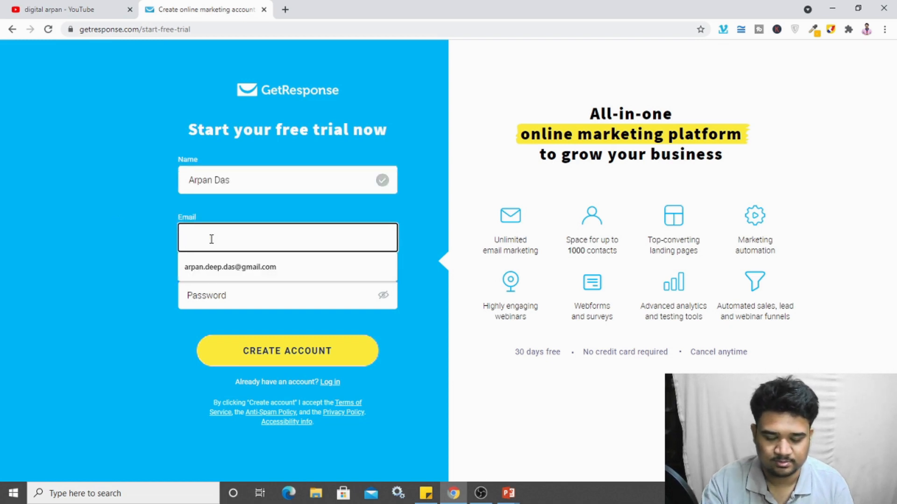
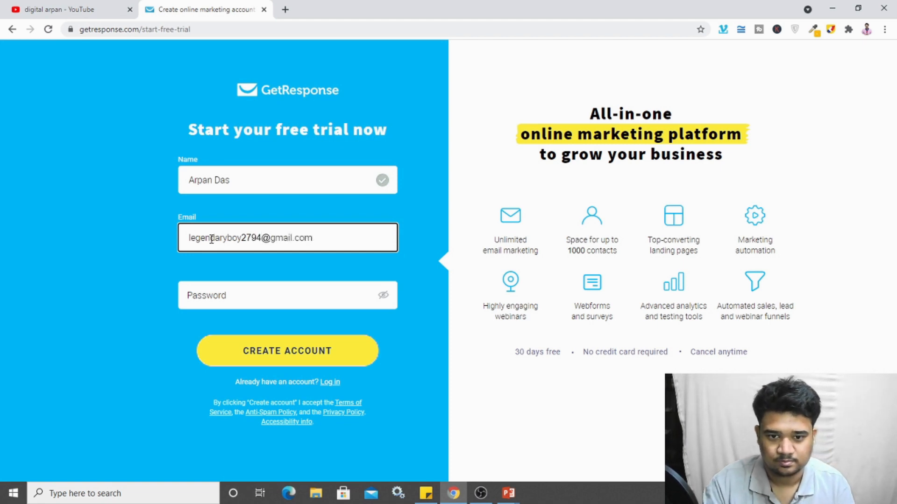
Step: Fill in the saved password and create the free-trial account
{"action": "left_click", "coordinate": [209, 292]}
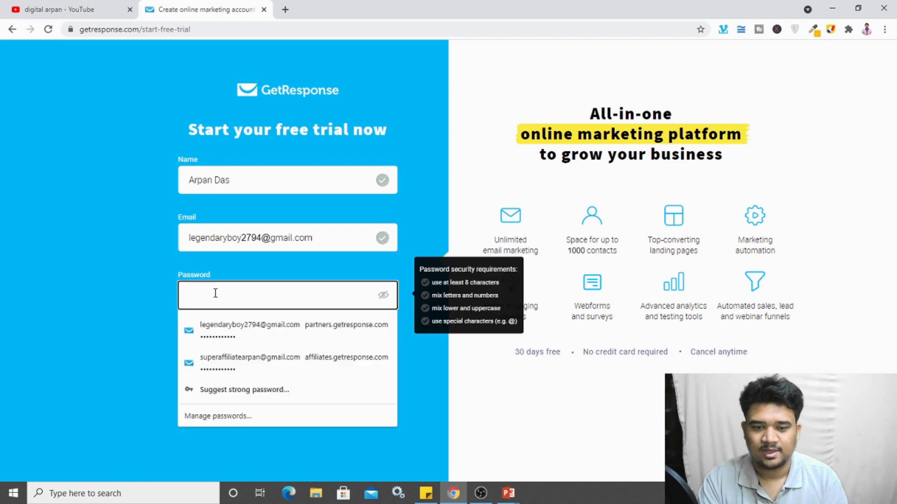
{"action": "left_click", "coordinate": [221, 331]}
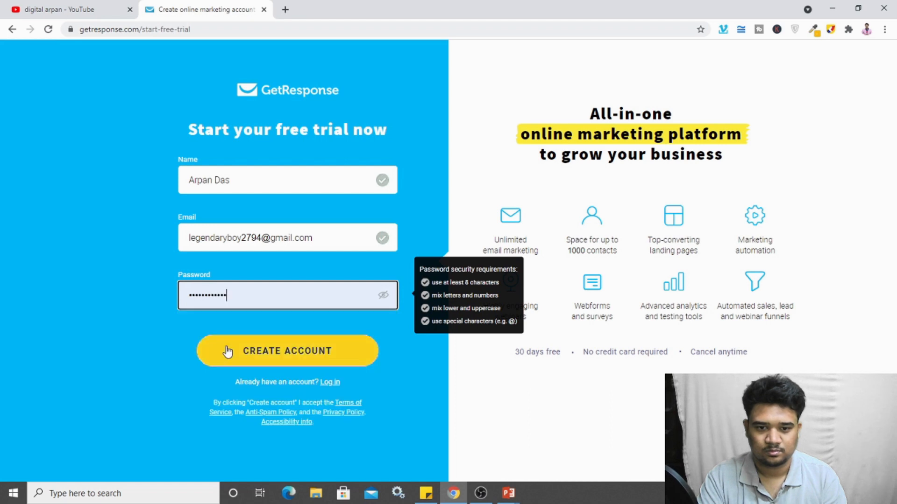
{"action": "left_click", "coordinate": [229, 353]}
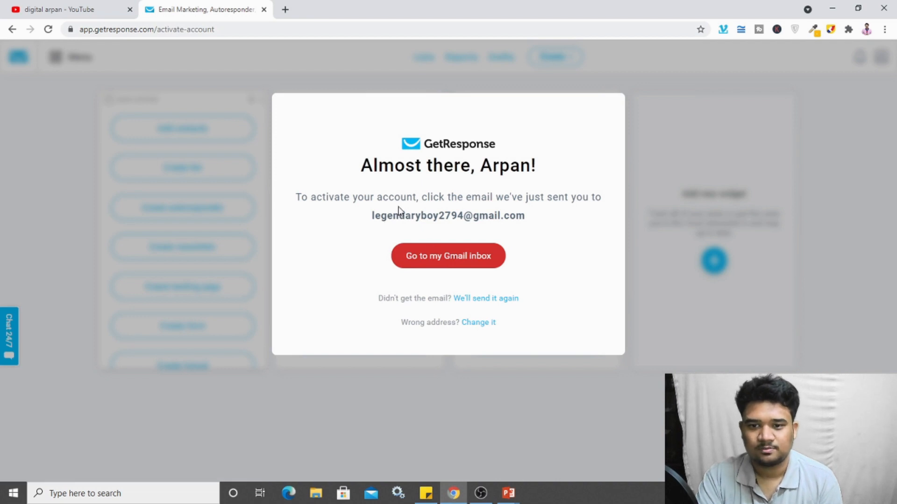
Step: Open the GetResponse activation email in the Gmail inbox and follow its Activate My Account link
{"action": "left_click", "coordinate": [426, 266]}
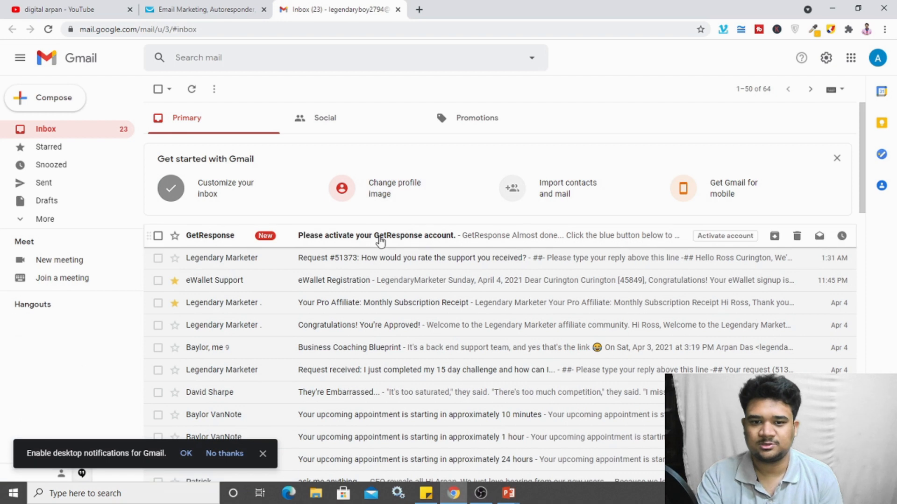
{"action": "left_click", "coordinate": [380, 240]}
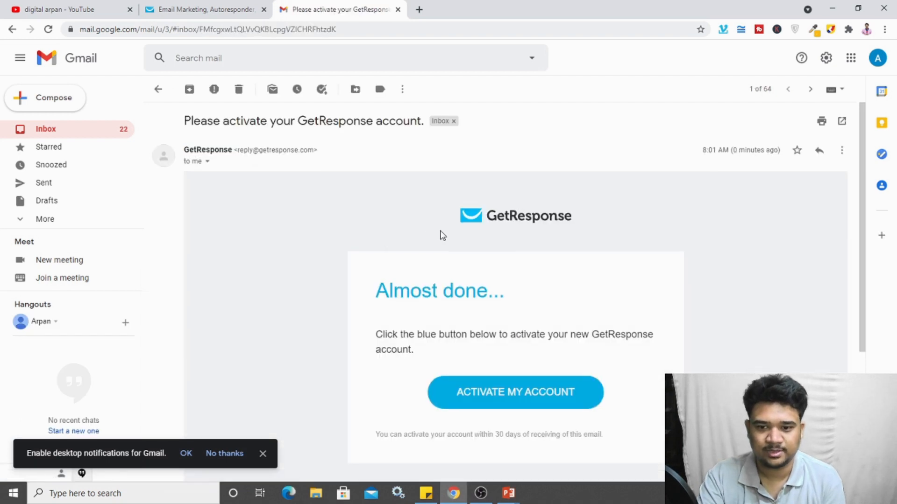
{"action": "scroll", "coordinate": [441, 233], "scroll_direction": "down", "scroll_amount": 1}
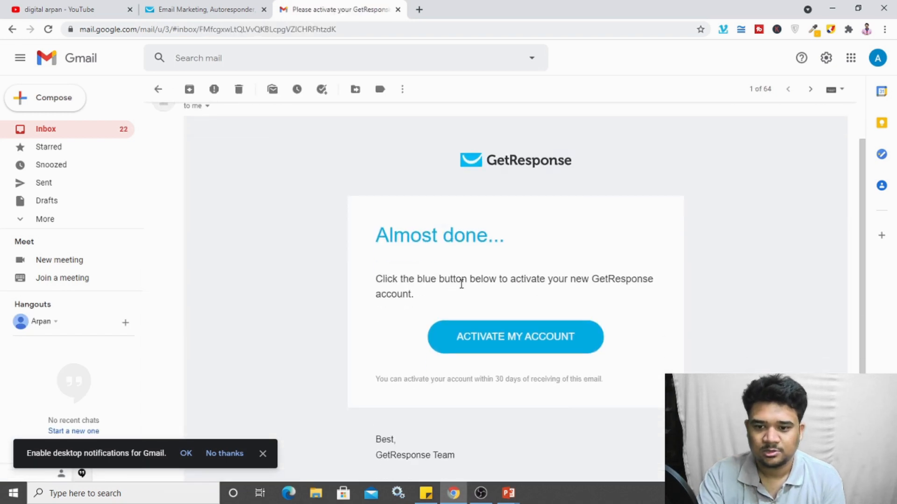
{"action": "left_click", "coordinate": [503, 338]}
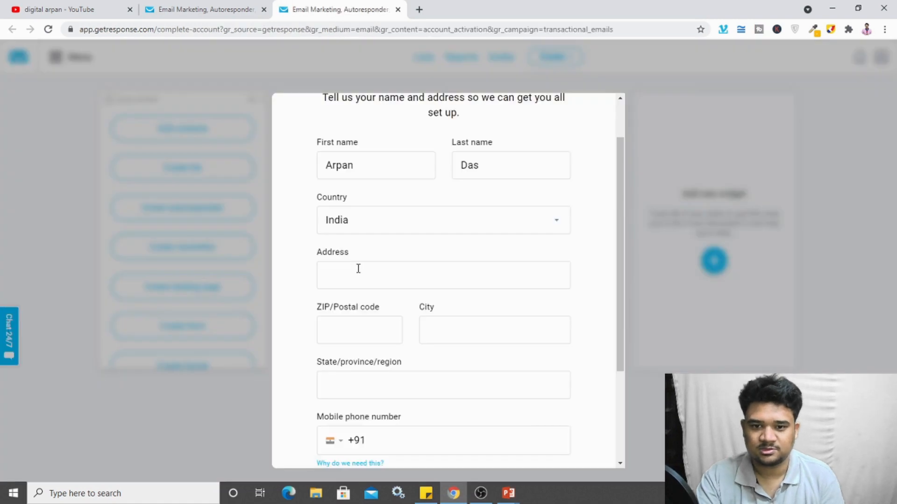
{"action": "scroll", "coordinate": [358, 268], "scroll_direction": "down", "scroll_amount": 1}
Step: Autofill the street address, city, state and phone, then correct the mobile number
{"action": "left_click", "coordinate": [360, 223]}
{"action": "left_click", "coordinate": [355, 249]}
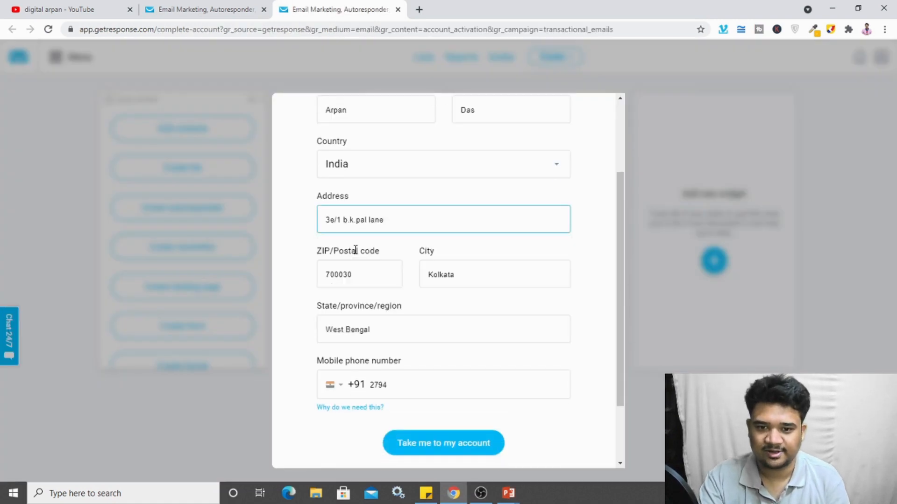
{"action": "scroll", "coordinate": [388, 332], "scroll_direction": "down", "scroll_amount": 1}
{"action": "double_click", "coordinate": [390, 328]}
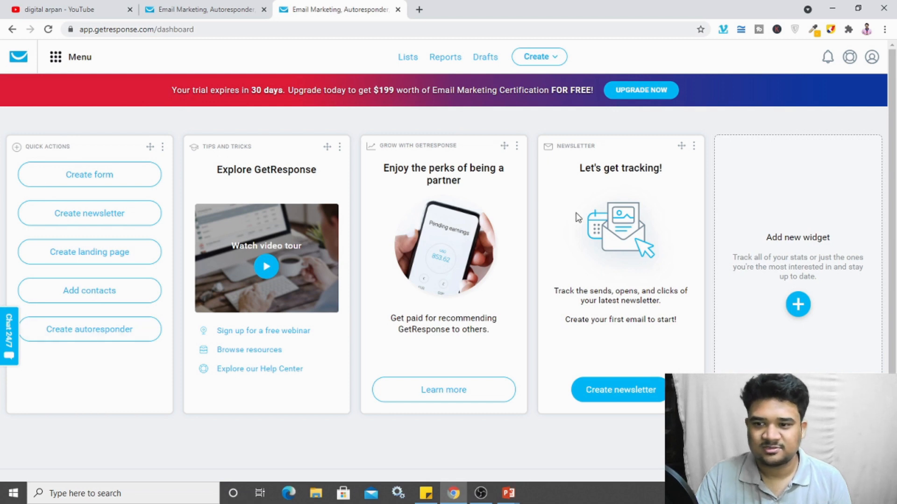
{"action": "scroll", "coordinate": [656, 249], "scroll_direction": "down", "scroll_amount": 2}
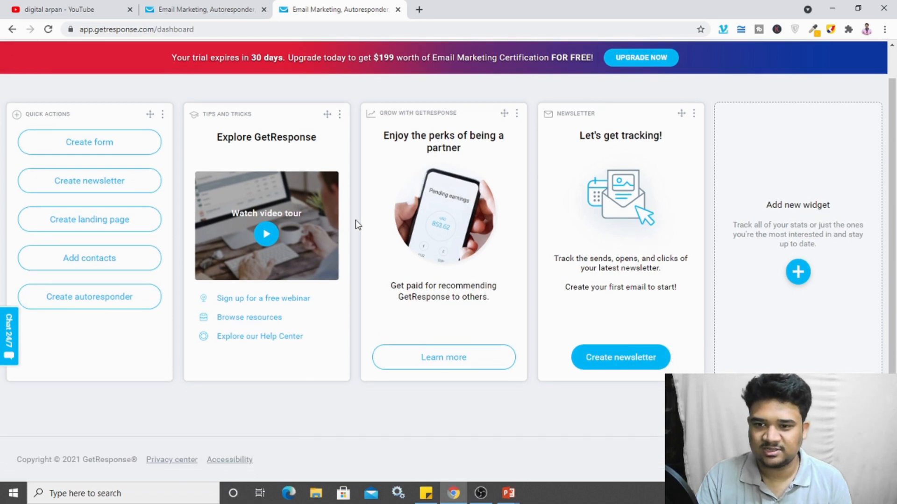
{"action": "left_click", "coordinate": [693, 114]}
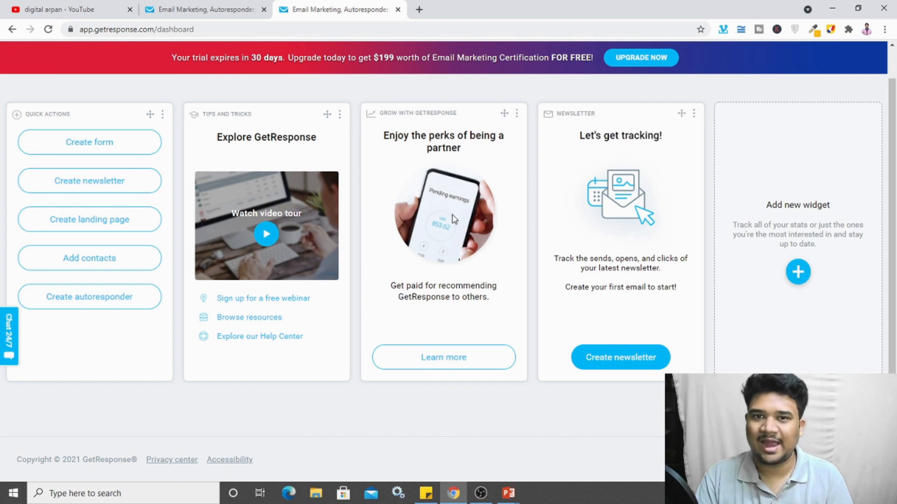
{"action": "left_click", "coordinate": [799, 273]}
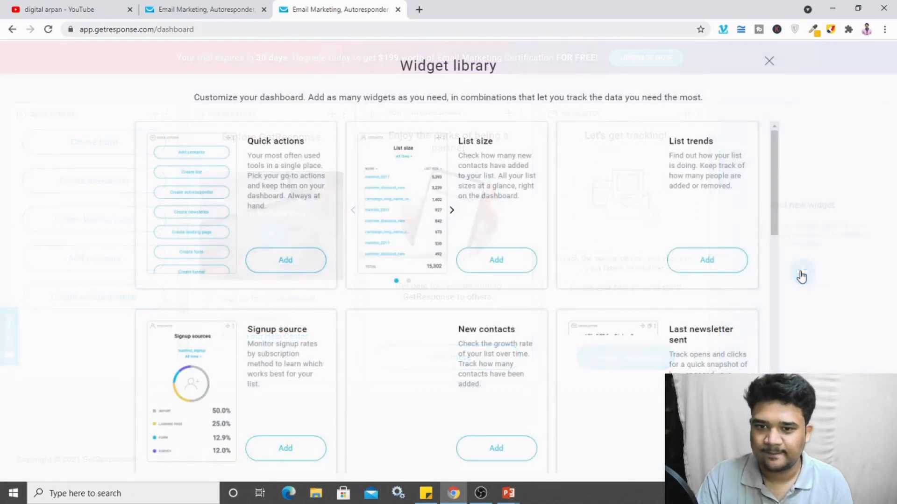
{"action": "scroll", "coordinate": [278, 226], "scroll_direction": "down", "scroll_amount": 6}
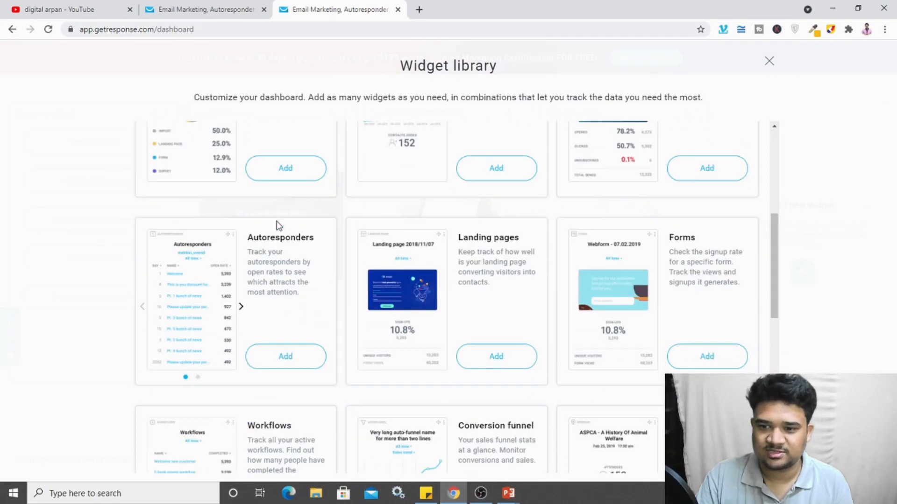
{"action": "scroll", "coordinate": [277, 224], "scroll_direction": "down", "scroll_amount": 6}
{"action": "scroll", "coordinate": [289, 231], "scroll_direction": "up", "scroll_amount": 12}
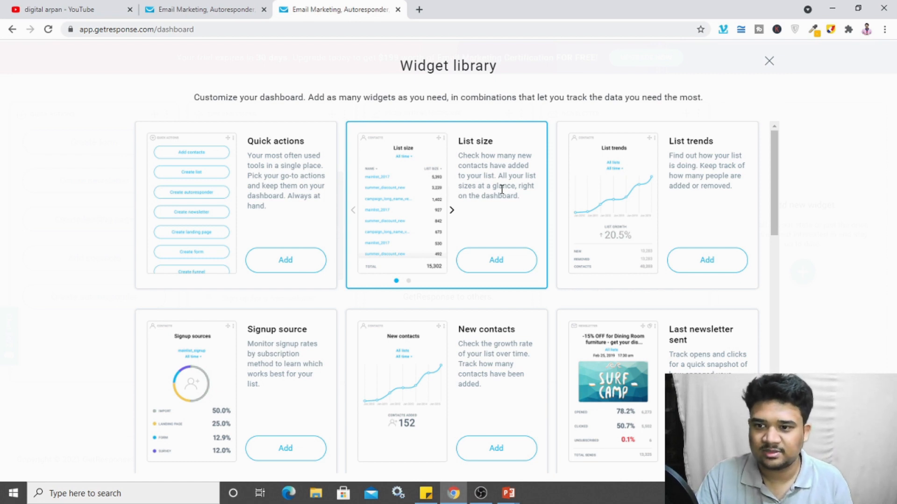
{"action": "scroll", "coordinate": [679, 313], "scroll_direction": "down", "scroll_amount": 2}
{"action": "scroll", "coordinate": [679, 315], "scroll_direction": "down", "scroll_amount": 3}
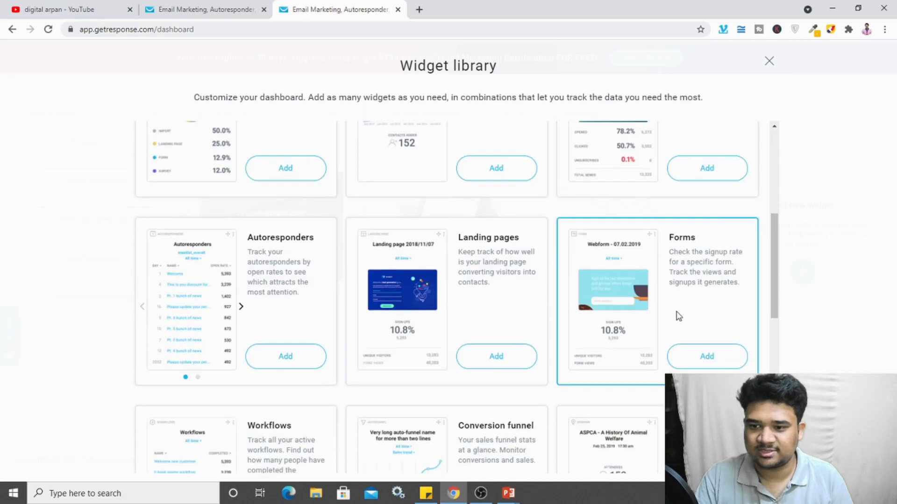
{"action": "scroll", "coordinate": [492, 287], "scroll_direction": "down", "scroll_amount": 5}
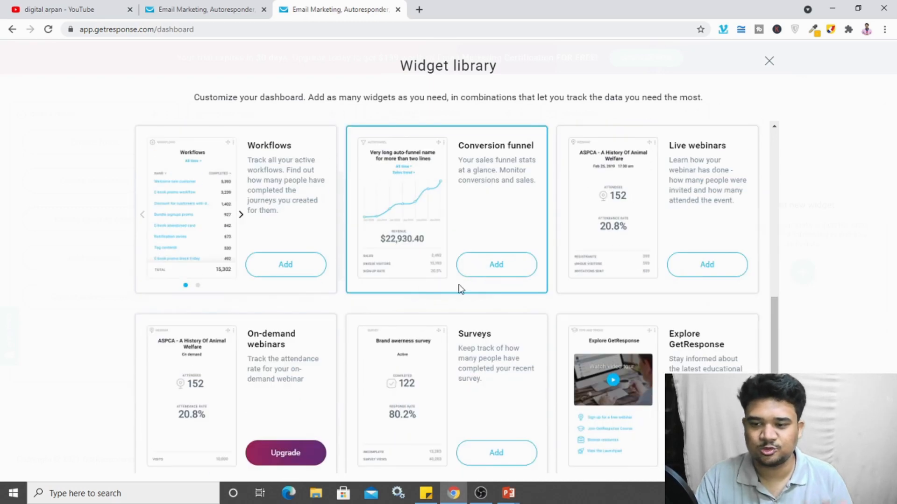
{"action": "scroll", "coordinate": [514, 266], "scroll_direction": "up", "scroll_amount": 8}
{"action": "scroll", "coordinate": [553, 258], "scroll_direction": "up", "scroll_amount": 3}
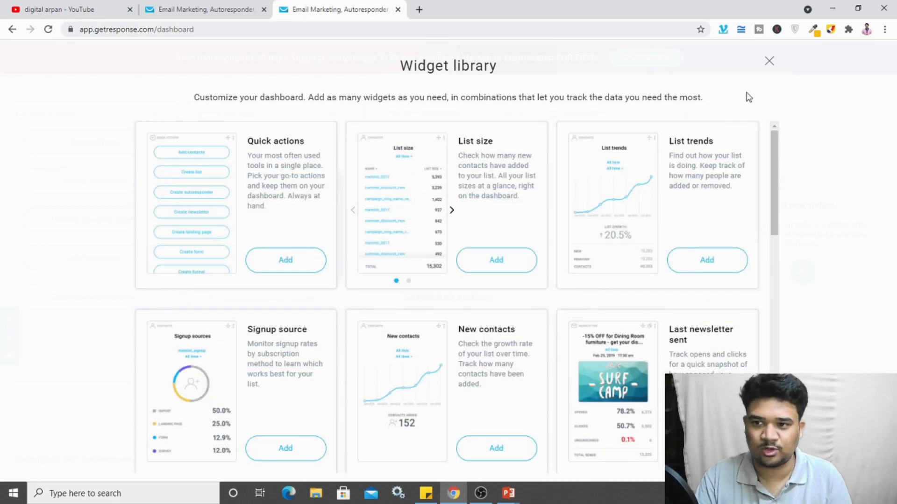
{"action": "left_click", "coordinate": [769, 61]}
{"action": "scroll", "coordinate": [263, 138], "scroll_direction": "up", "scroll_amount": 1}
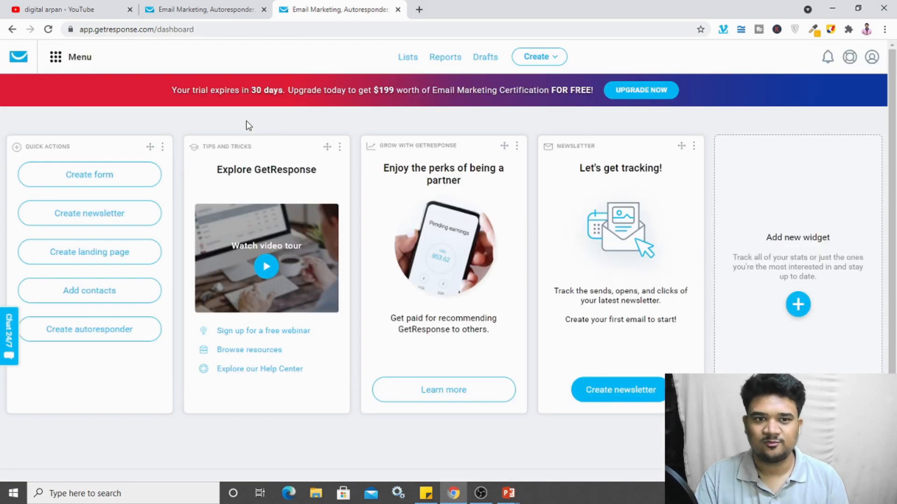
{"action": "left_click", "coordinate": [53, 59]}
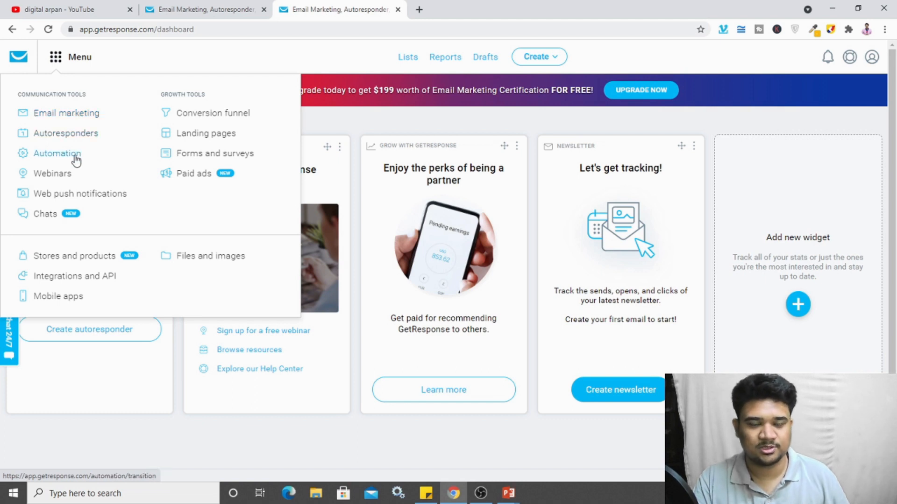
{"action": "scroll", "coordinate": [486, 304], "scroll_direction": "down", "scroll_amount": 1}
{"action": "scroll", "coordinate": [486, 304], "scroll_direction": "up", "scroll_amount": 1}
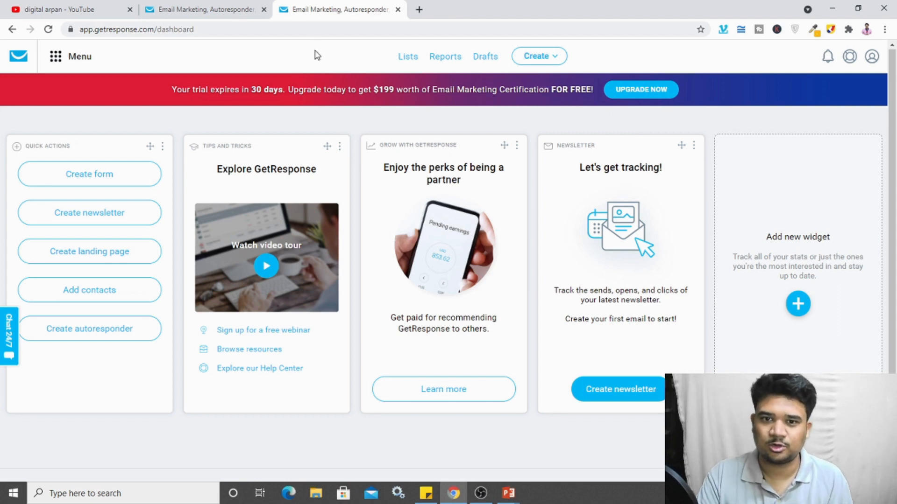
Step: Go to Manage account from the account menu and open the Email addresses section
{"action": "left_click", "coordinate": [872, 61]}
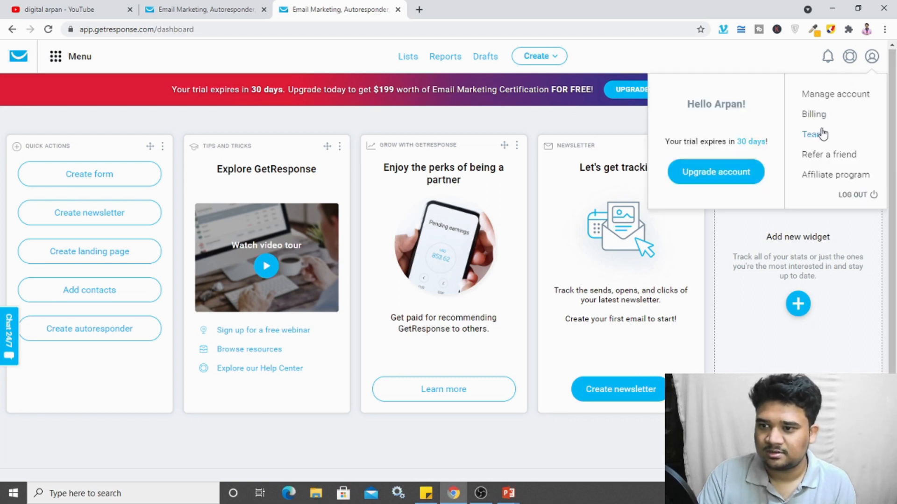
{"action": "left_click", "coordinate": [839, 98]}
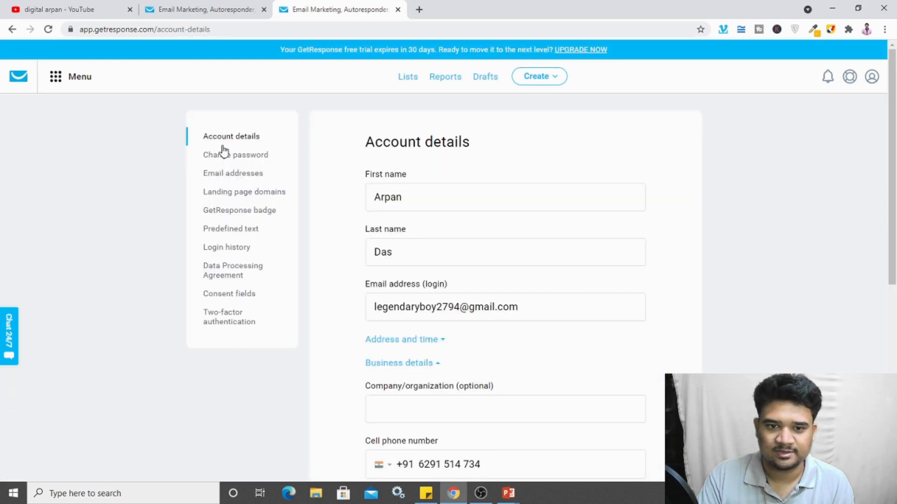
{"action": "left_click", "coordinate": [232, 182]}
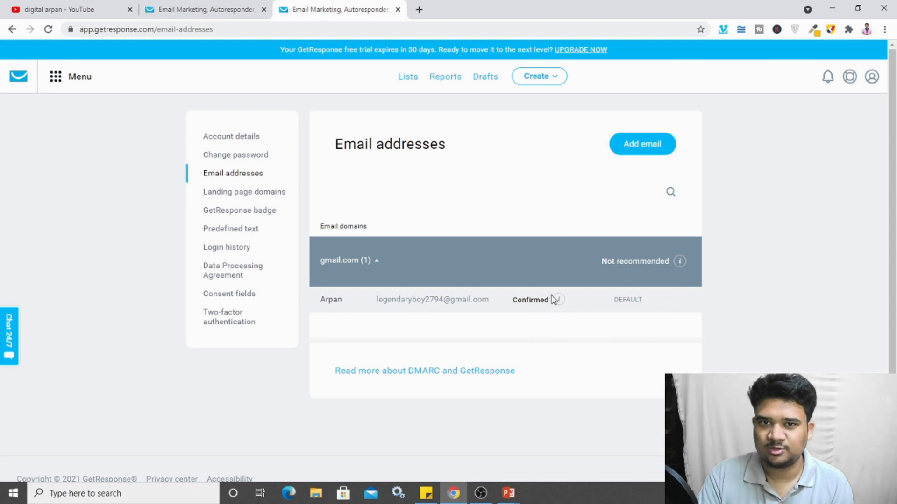
{"action": "left_click", "coordinate": [636, 149]}
{"action": "type", "text": "Arpan"}
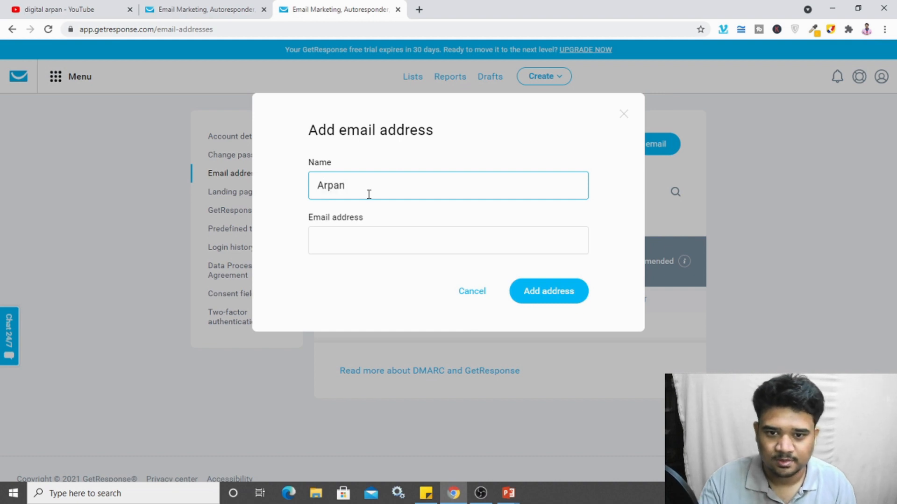
{"action": "left_click", "coordinate": [322, 242]}
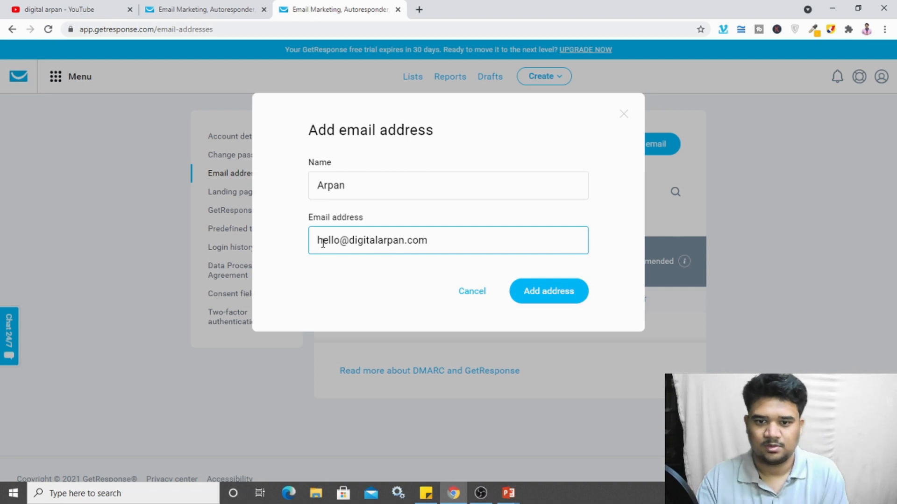
{"action": "left_click", "coordinate": [353, 273]}
{"action": "left_click", "coordinate": [529, 291]}
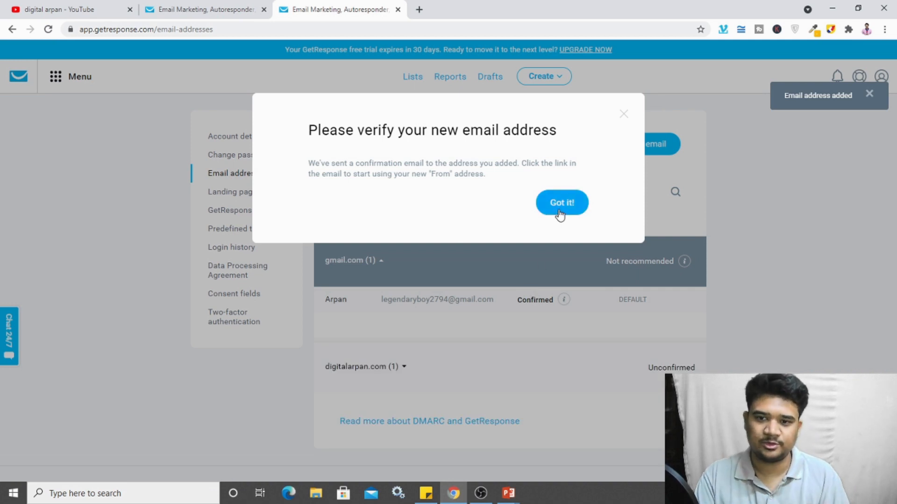
{"action": "left_click", "coordinate": [560, 213]}
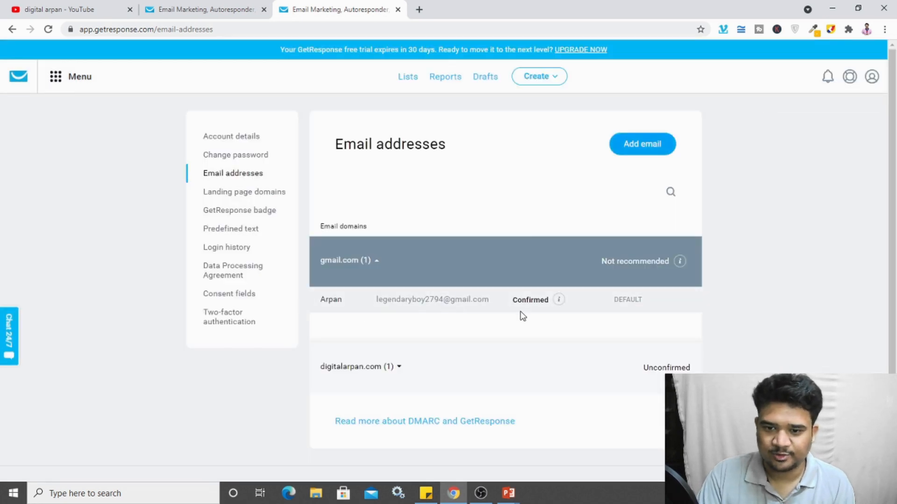
{"action": "left_click", "coordinate": [496, 380]}
{"action": "scroll", "coordinate": [637, 373], "scroll_direction": "down", "scroll_amount": 2}
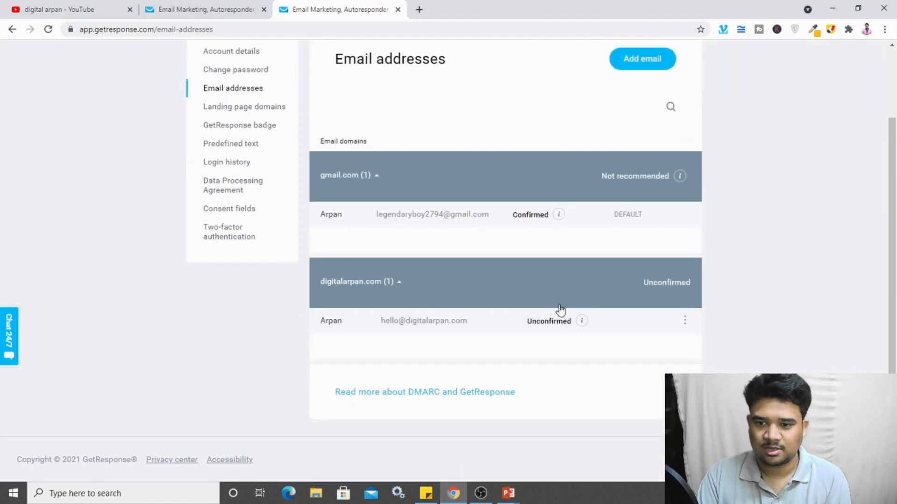
{"action": "mouse_move", "coordinate": [584, 323]}
{"action": "left_click", "coordinate": [685, 320]}
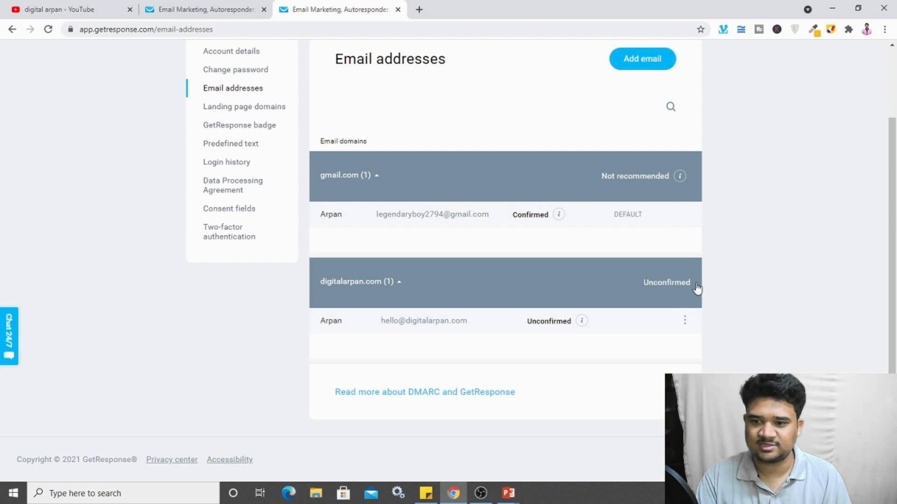
{"action": "scroll", "coordinate": [313, 198], "scroll_direction": "up", "scroll_amount": 2}
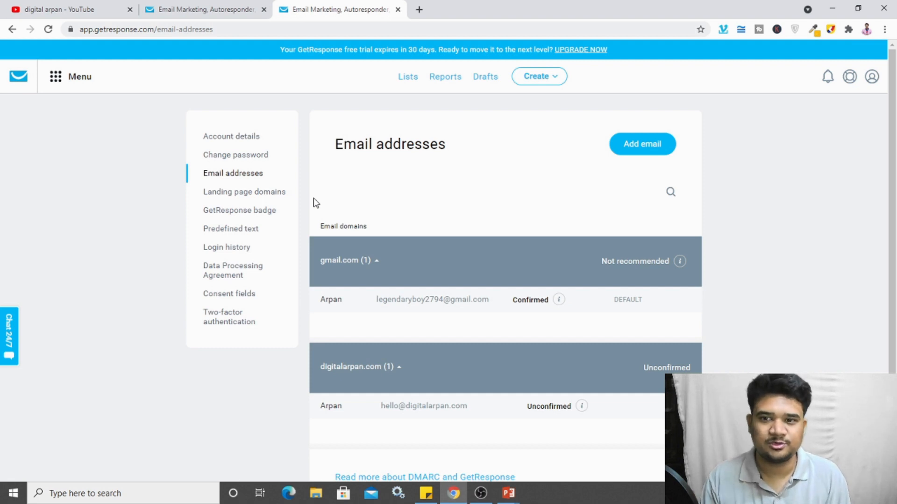
Step: Create a contact list named 'email_mkt_arpan' from the Lists page
{"action": "left_click", "coordinate": [403, 80]}
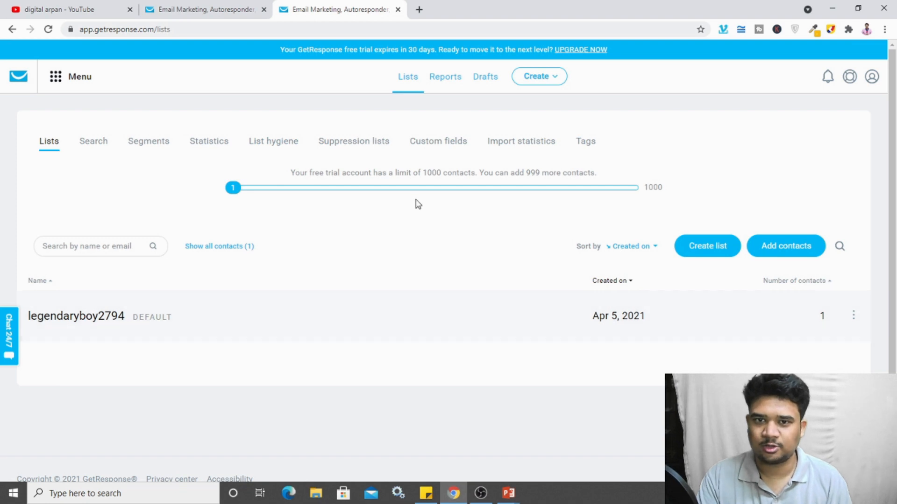
{"action": "left_click", "coordinate": [703, 243]}
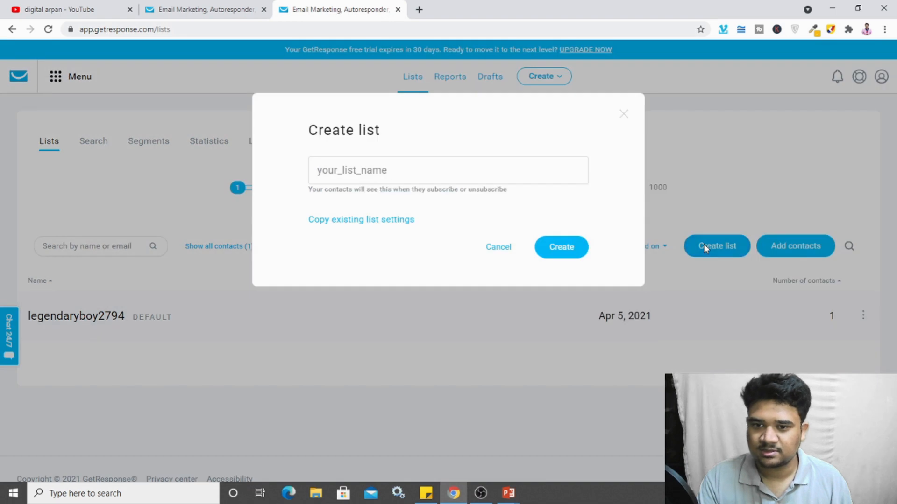
{"action": "left_click", "coordinate": [392, 178]}
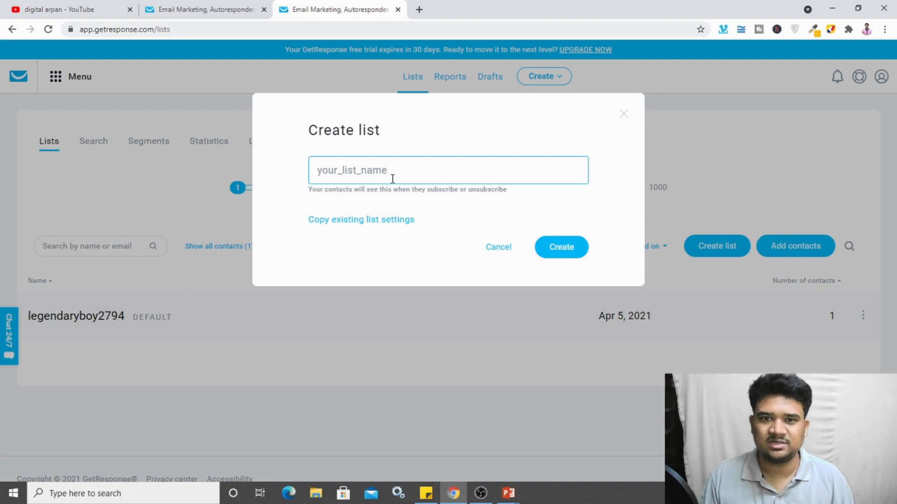
{"action": "type", "text": "email"}
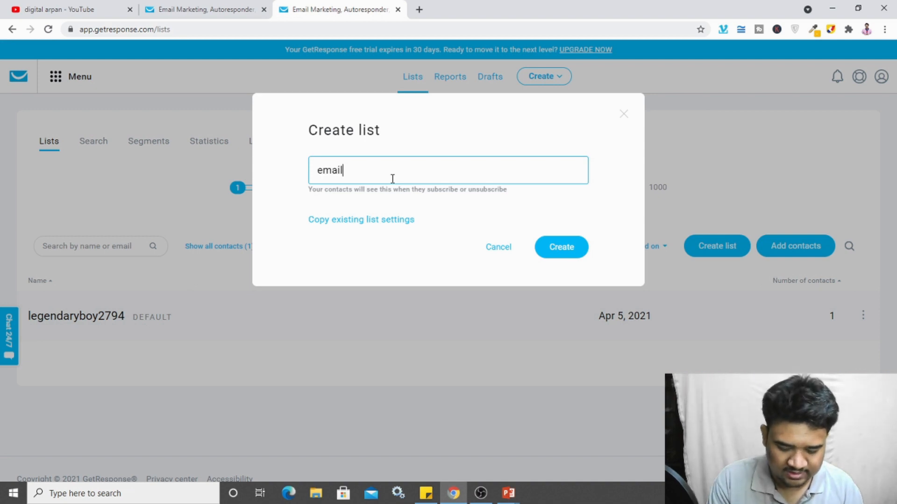
{"action": "type", "text": "_mkt"}
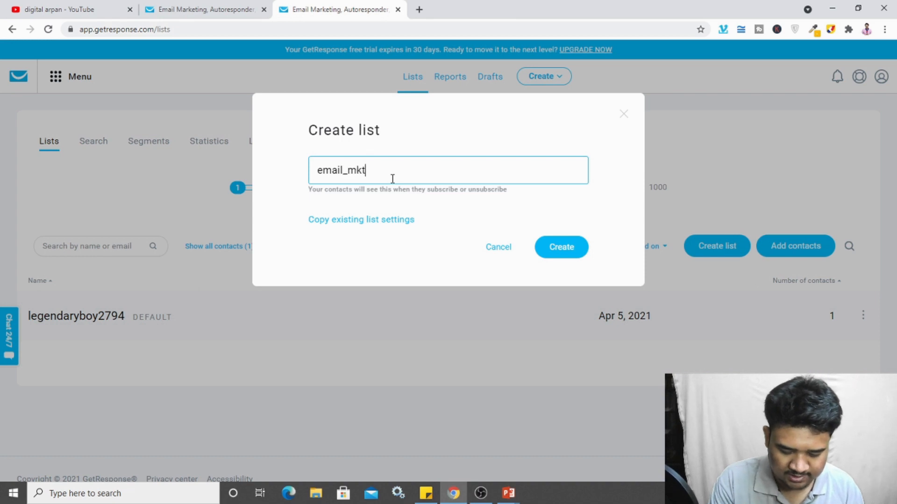
{"action": "type", "text": "_arpan"}
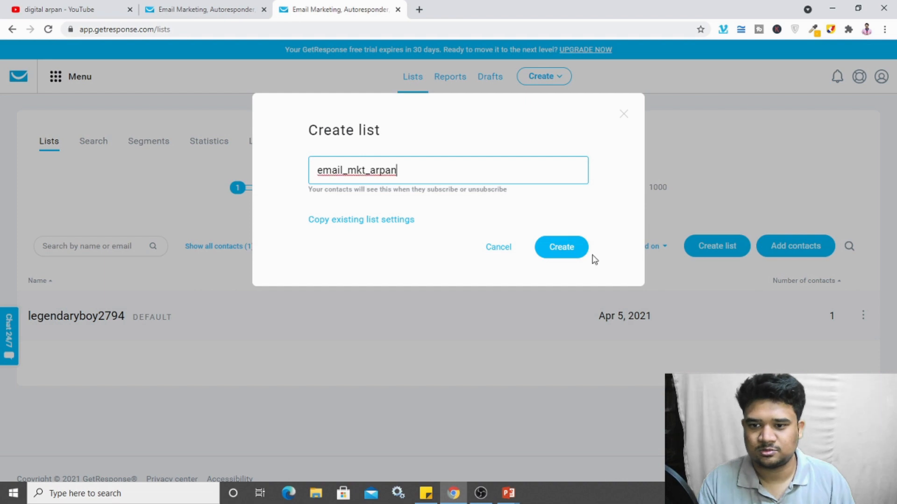
{"action": "left_click", "coordinate": [573, 248]}
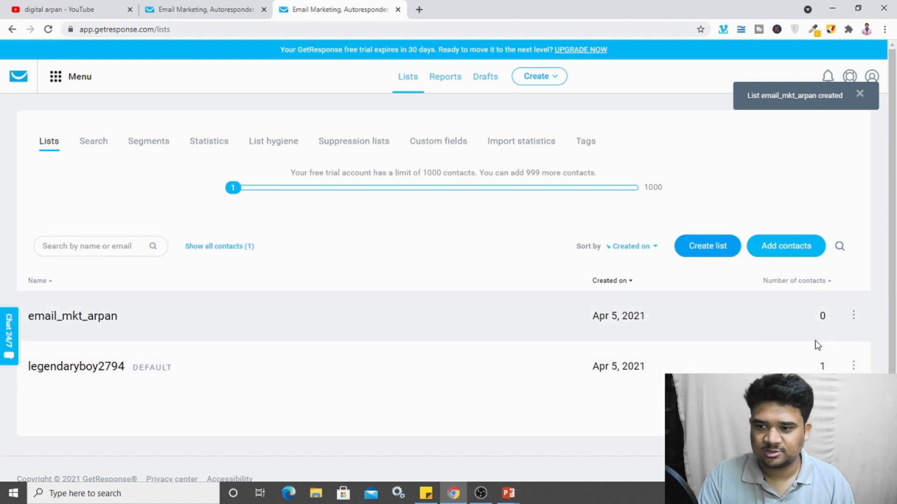
Step: Start adding contacts to email_mkt_arpan using the One by one, manually option
{"action": "left_click", "coordinate": [853, 315]}
{"action": "scroll", "coordinate": [854, 318], "scroll_direction": "down", "scroll_amount": 1}
{"action": "left_click", "coordinate": [853, 296]}
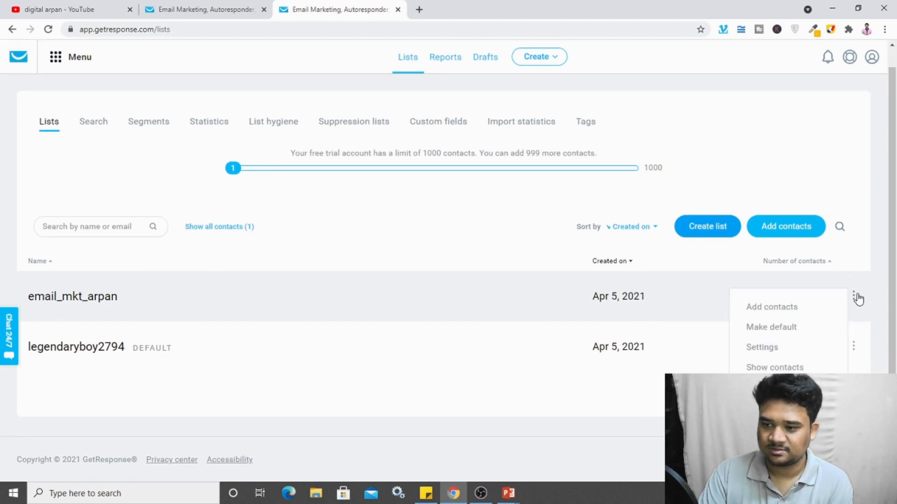
{"action": "left_click", "coordinate": [778, 314]}
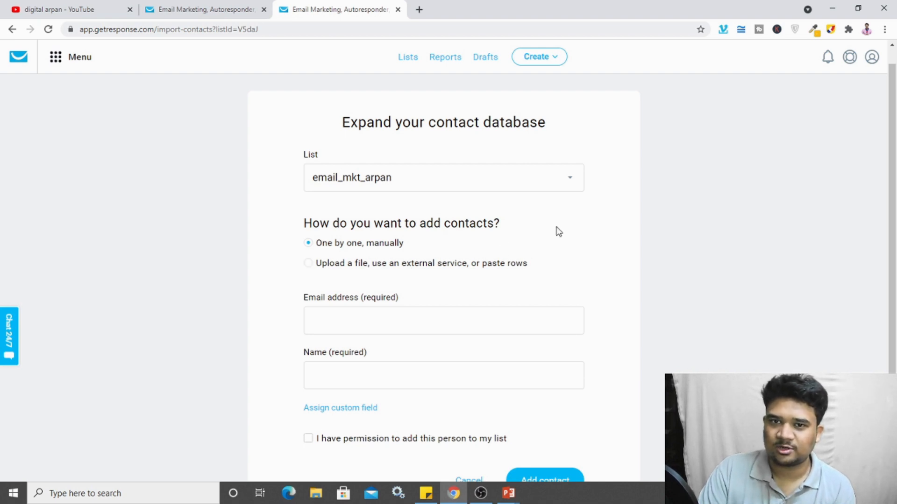
{"action": "left_click", "coordinate": [381, 265]}
{"action": "scroll", "coordinate": [432, 421], "scroll_direction": "down", "scroll_amount": 2}
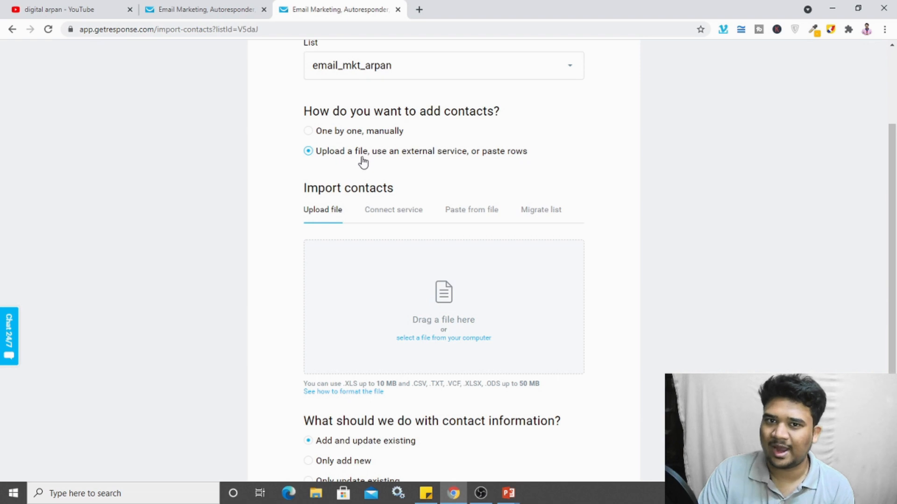
{"action": "left_click", "coordinate": [343, 137]}
Step: Enter the contact's e-mail and name, confirm permission, and add the contact
{"action": "left_click", "coordinate": [346, 220]}
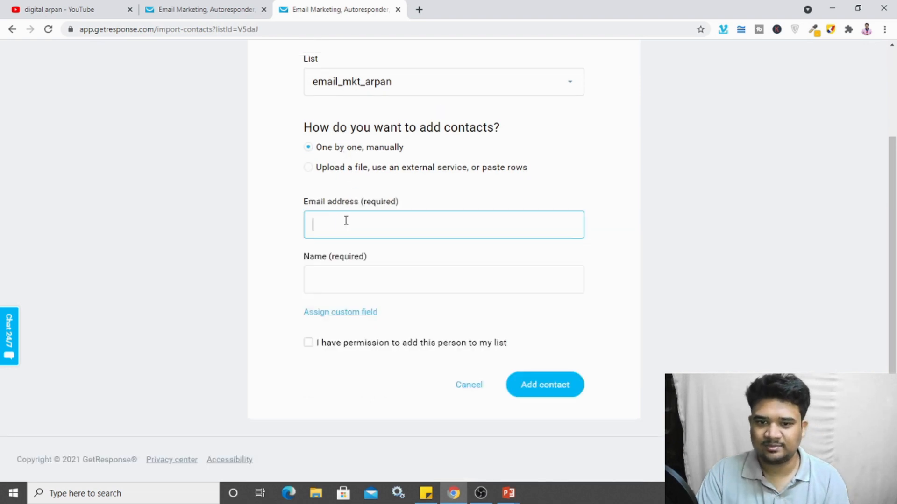
{"action": "left_click", "coordinate": [356, 277]}
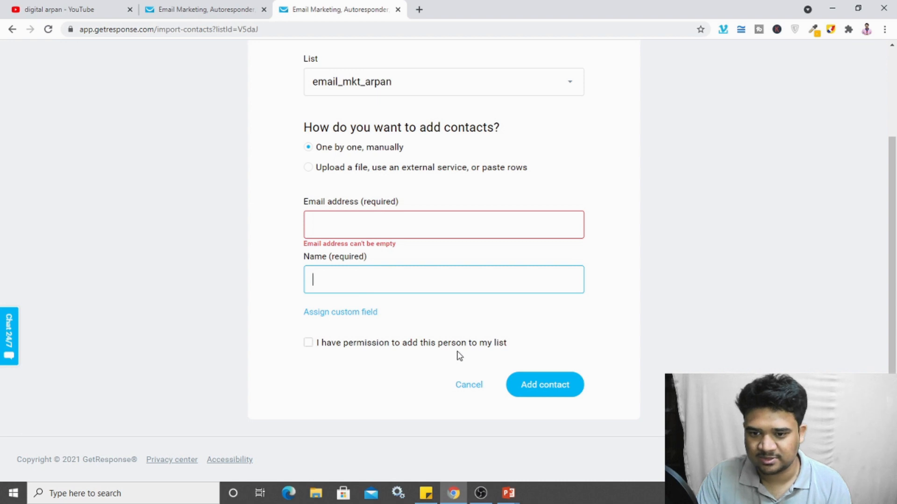
{"action": "left_click", "coordinate": [607, 332]}
{"action": "left_click", "coordinate": [397, 220]}
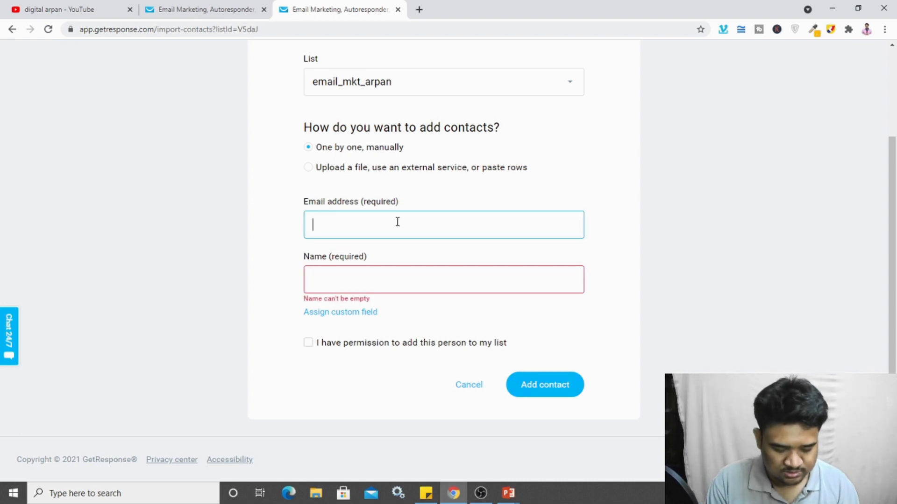
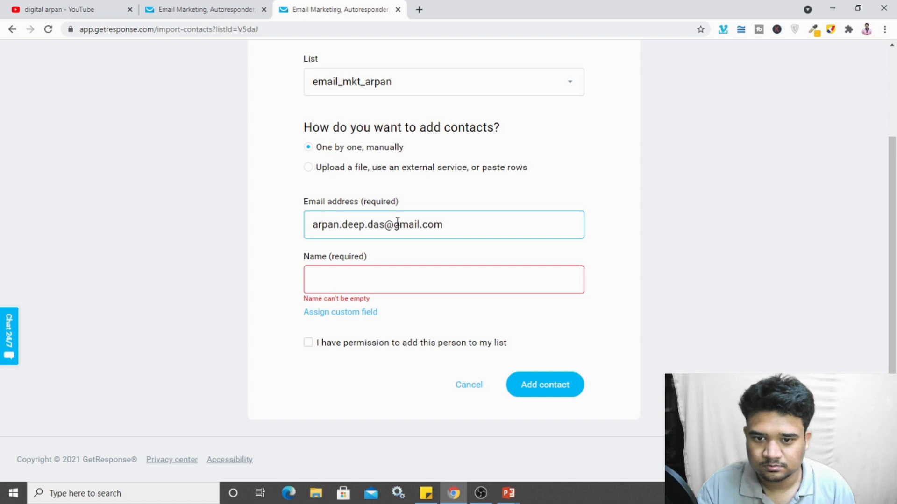
{"action": "left_click", "coordinate": [362, 280]}
{"action": "type", "text": "A"}
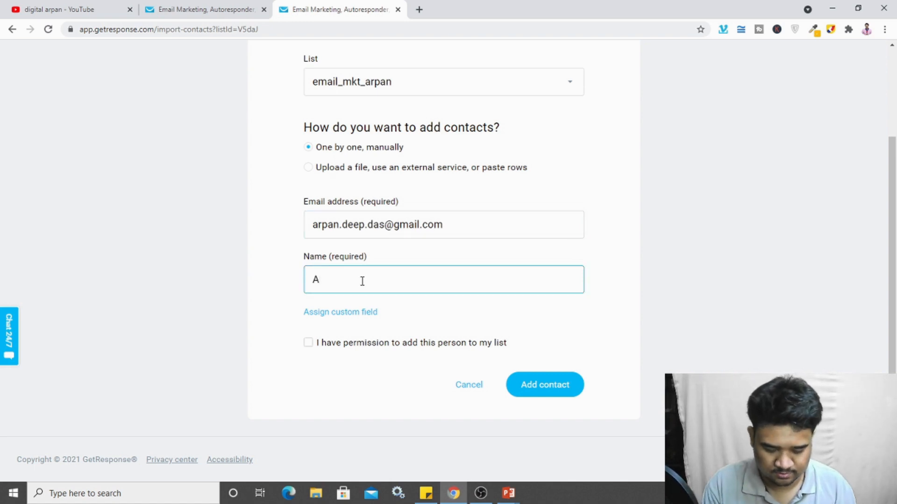
{"action": "type", "text": "eep"}
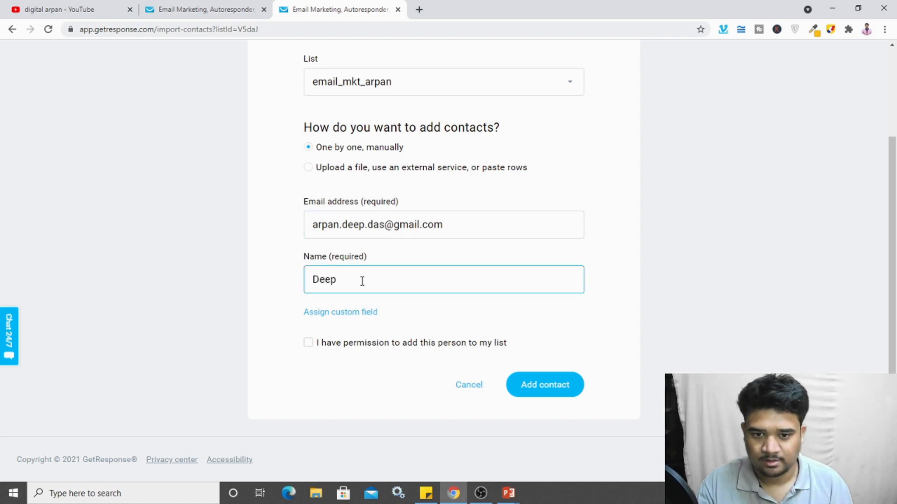
{"action": "left_click", "coordinate": [308, 345]}
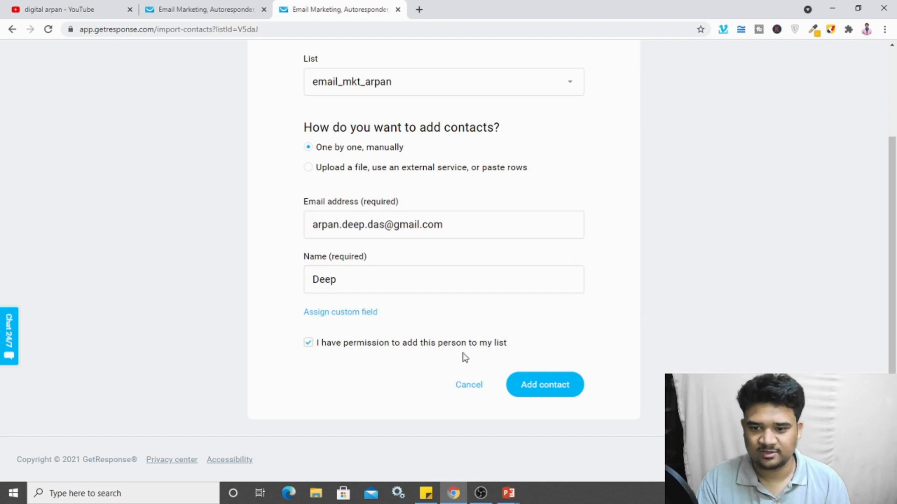
{"action": "left_click", "coordinate": [538, 386]}
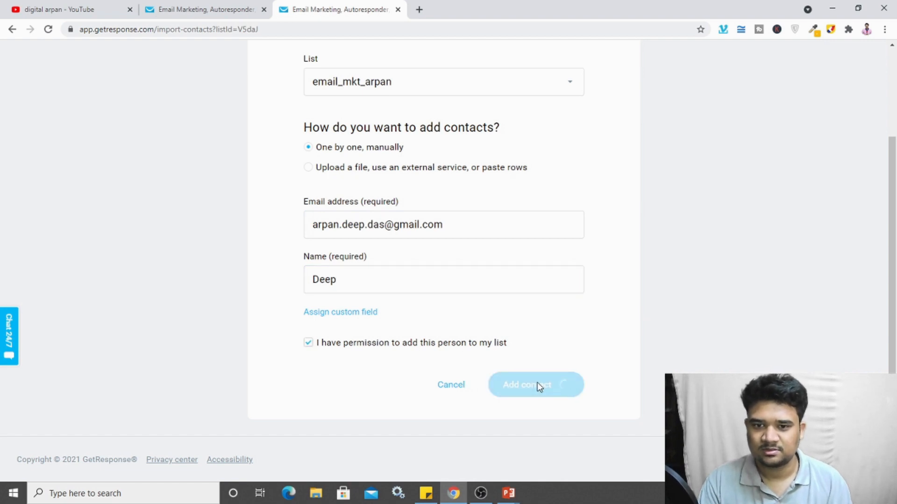
{"action": "scroll", "coordinate": [526, 420], "scroll_direction": "up", "scroll_amount": 3}
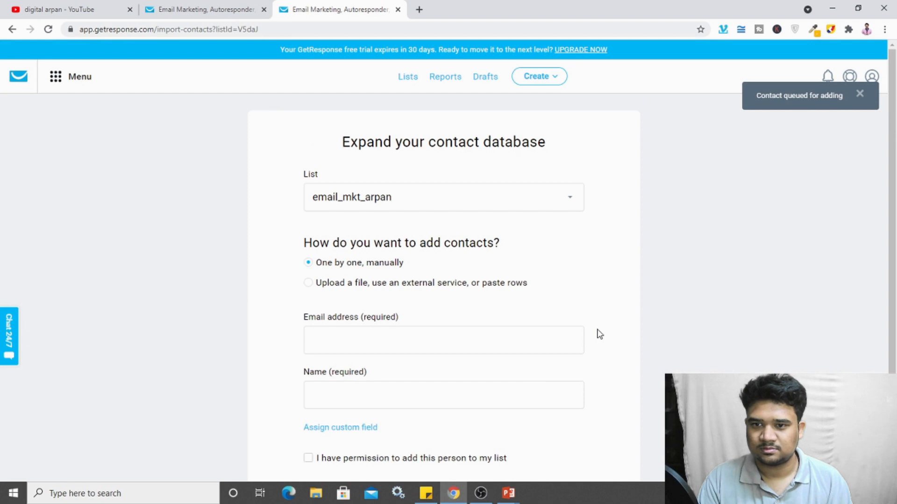
Step: View email_mkt_arpan's contacts, then go back to Lists and open its actions menu
{"action": "left_click", "coordinate": [408, 78]}
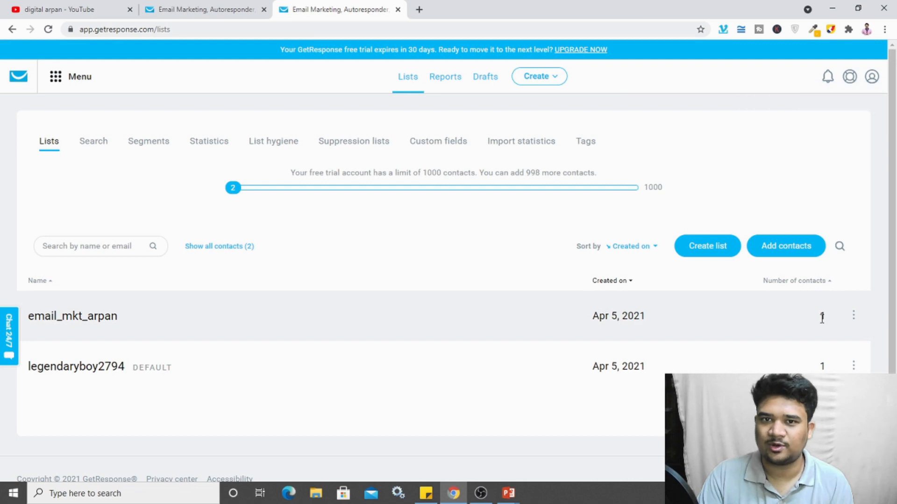
{"action": "left_click", "coordinate": [96, 315]}
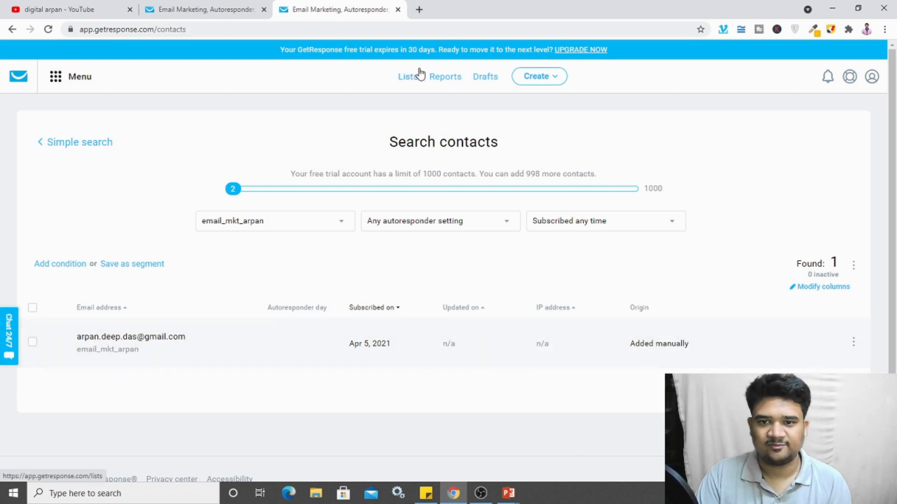
{"action": "left_click", "coordinate": [400, 90]}
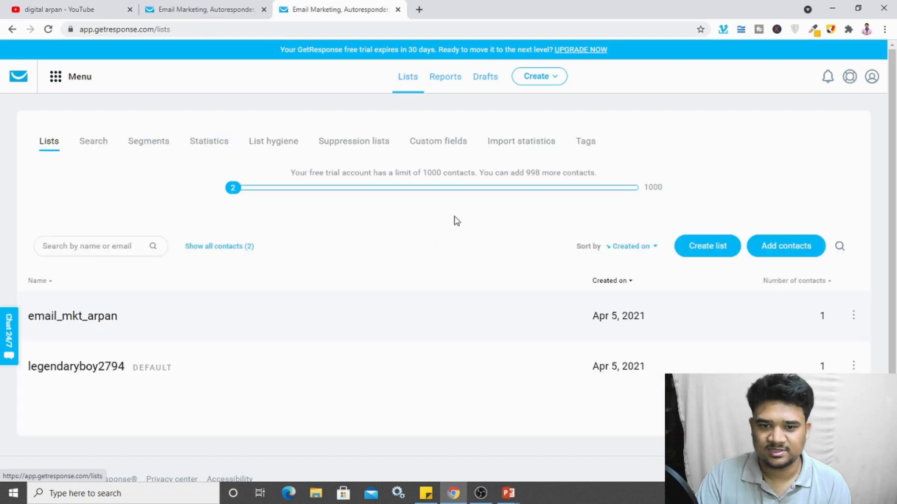
{"action": "left_click", "coordinate": [855, 310]}
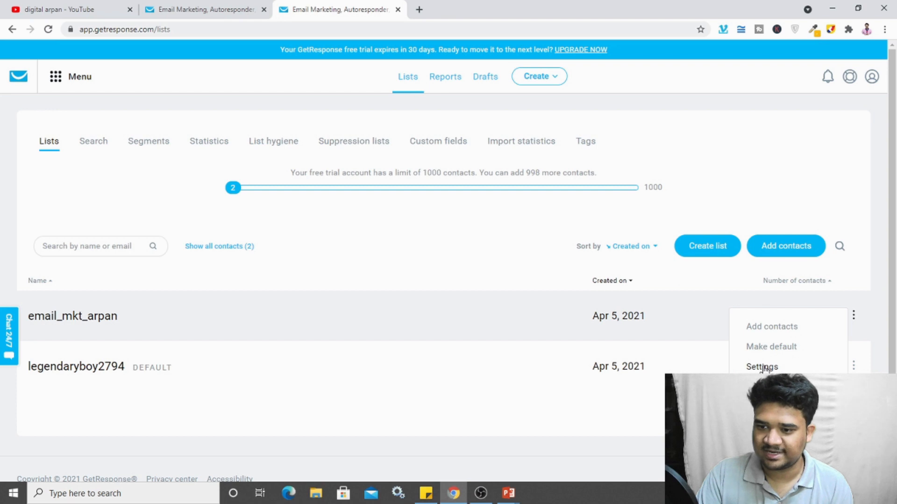
Step: Open email_mkt_arpan's settings and review its title, description and category, leaving them unchanged
{"action": "left_click", "coordinate": [762, 368]}
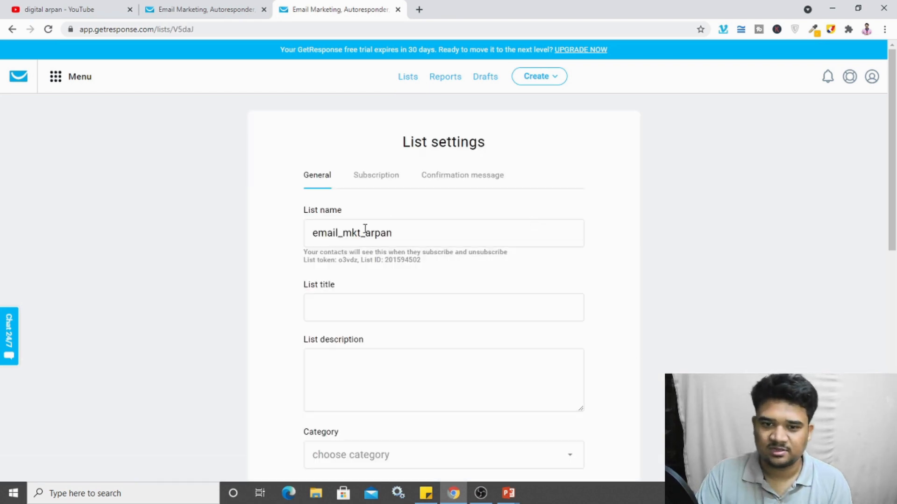
{"action": "left_click", "coordinate": [343, 308]}
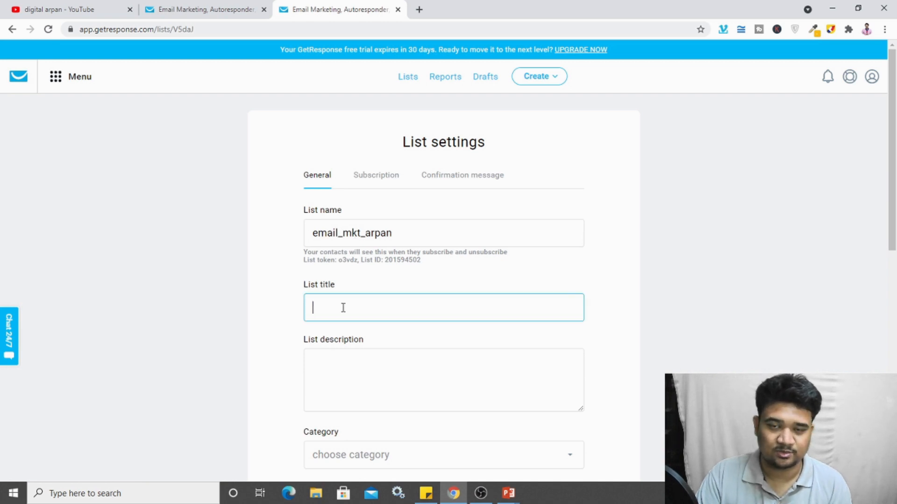
{"action": "left_click", "coordinate": [333, 381]}
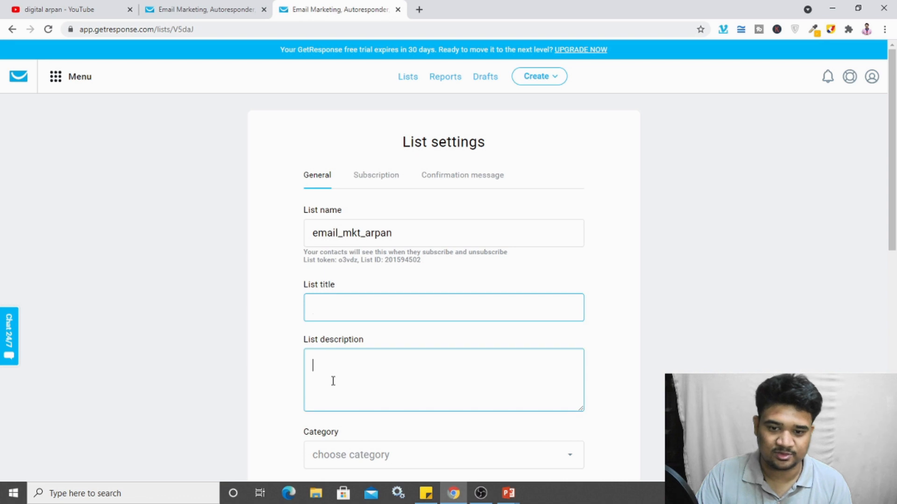
{"action": "left_click", "coordinate": [619, 294]}
{"action": "scroll", "coordinate": [622, 293], "scroll_direction": "down", "scroll_amount": 2}
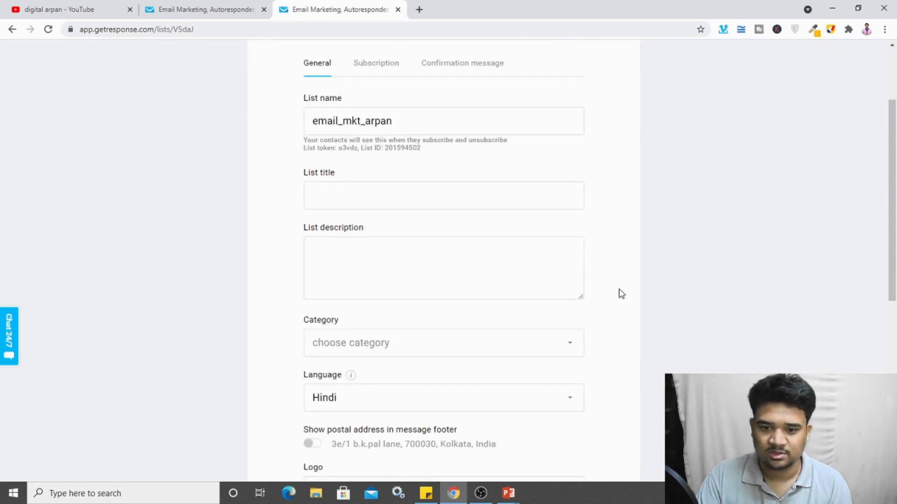
{"action": "scroll", "coordinate": [622, 294], "scroll_direction": "down", "scroll_amount": 2}
{"action": "left_click", "coordinate": [563, 233]}
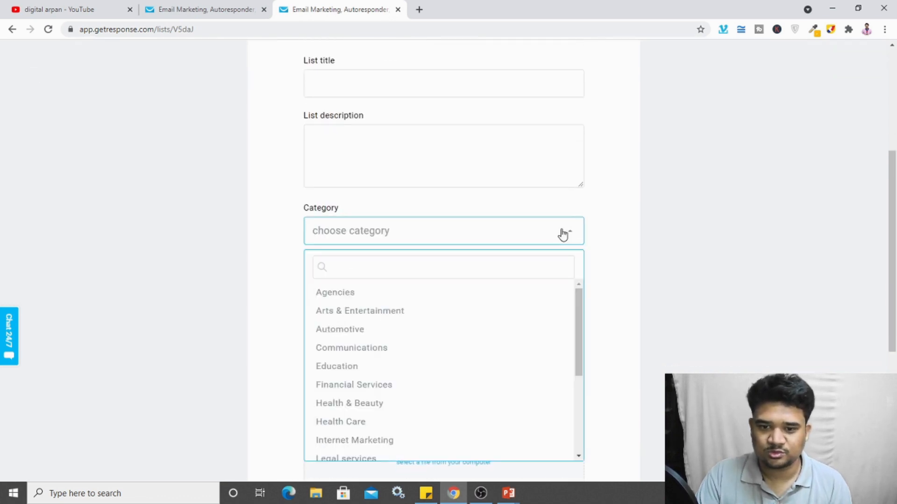
{"action": "left_click", "coordinate": [563, 234]}
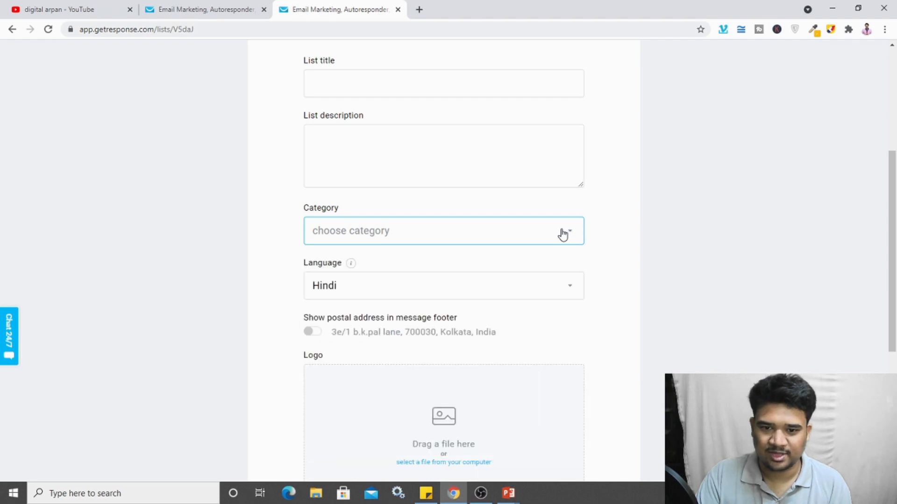
Step: Set the list language to English and review the remaining logo fields
{"action": "left_click", "coordinate": [565, 294]}
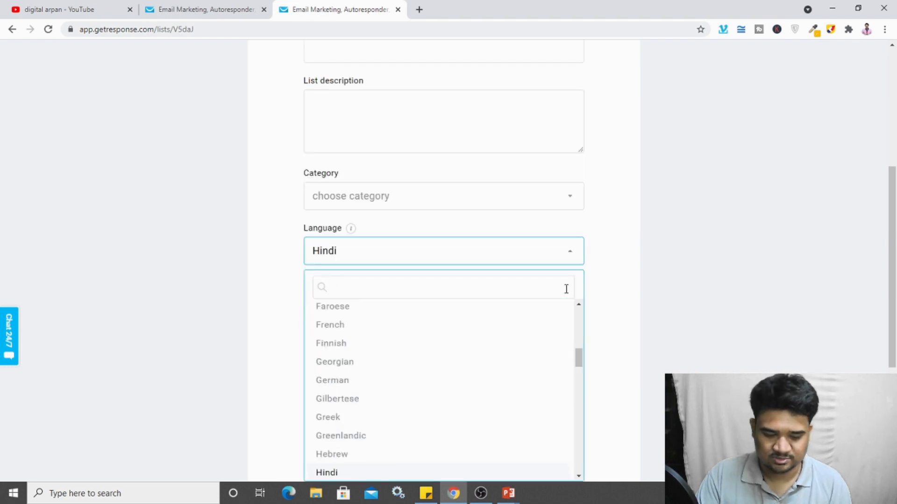
{"action": "type", "text": "engli"}
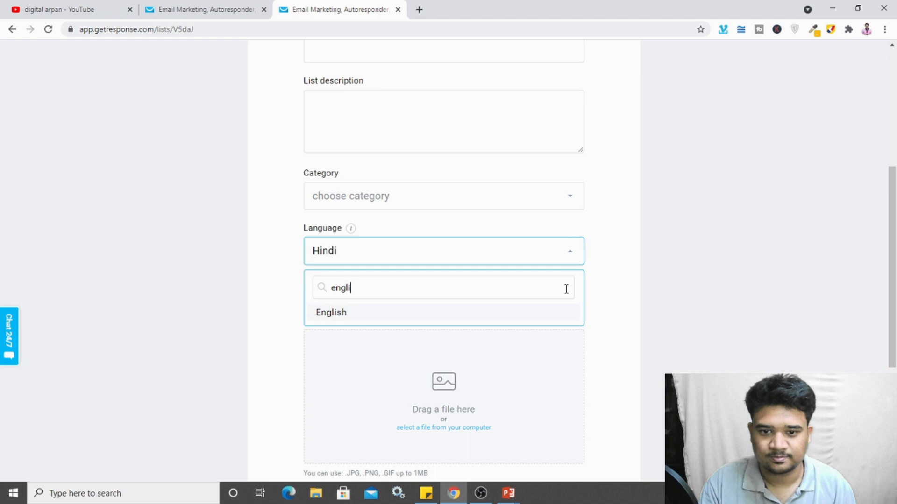
{"action": "left_click", "coordinate": [533, 314]}
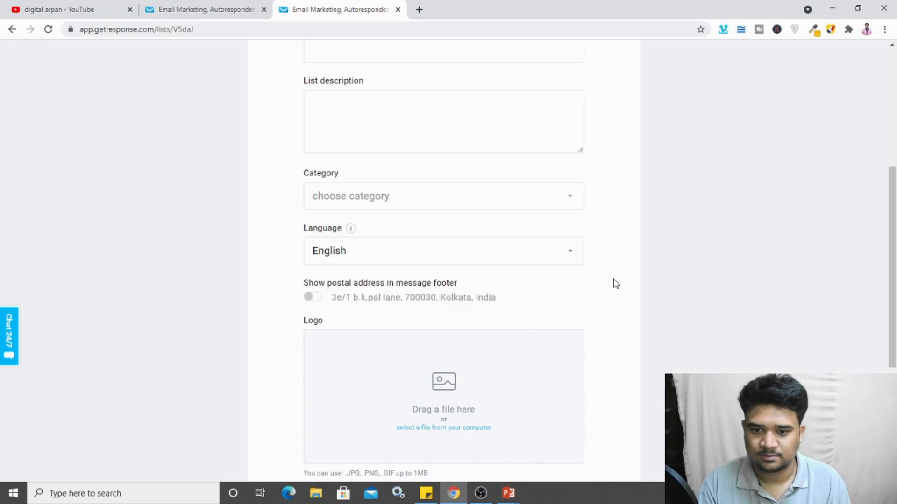
{"action": "scroll", "coordinate": [615, 283], "scroll_direction": "down", "scroll_amount": 1}
{"action": "scroll", "coordinate": [620, 280], "scroll_direction": "down", "scroll_amount": 3}
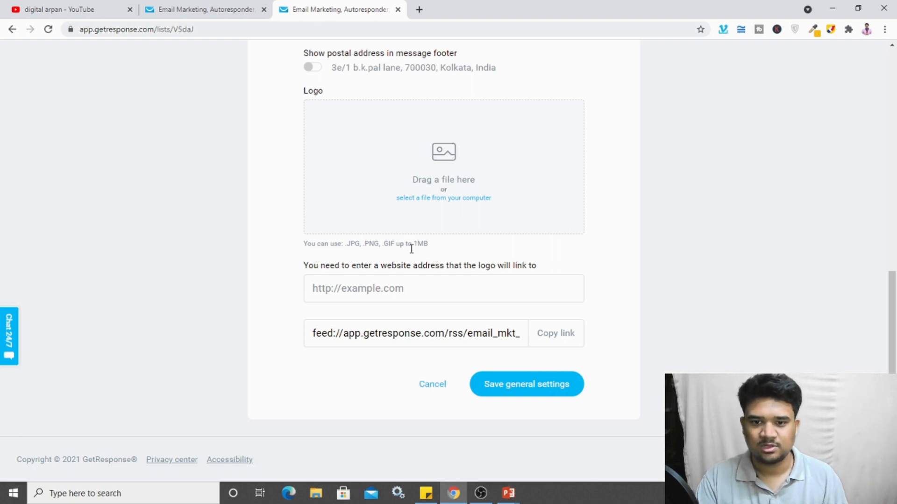
{"action": "left_click", "coordinate": [387, 289]}
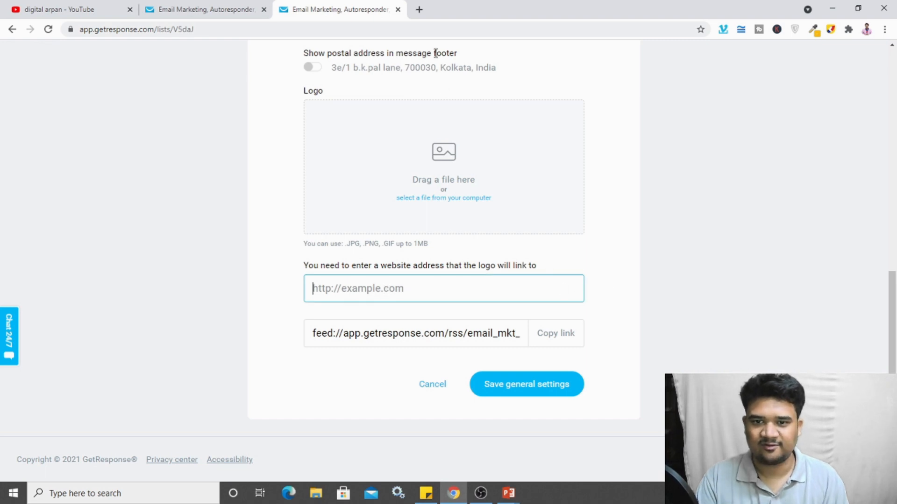
{"action": "scroll", "coordinate": [477, 192], "scroll_direction": "up", "scroll_amount": 5}
{"action": "scroll", "coordinate": [517, 284], "scroll_direction": "down", "scroll_amount": 5}
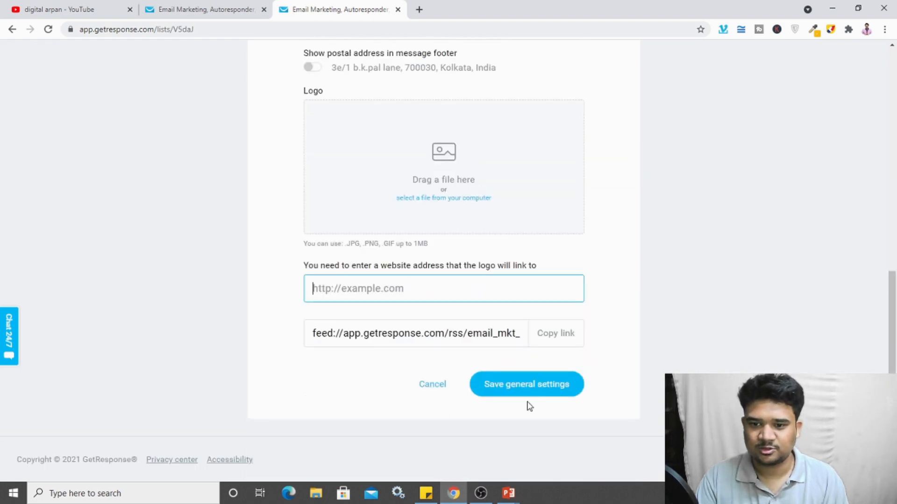
{"action": "scroll", "coordinate": [576, 386], "scroll_direction": "up", "scroll_amount": 7}
{"action": "scroll", "coordinate": [576, 387], "scroll_direction": "up", "scroll_amount": 2}
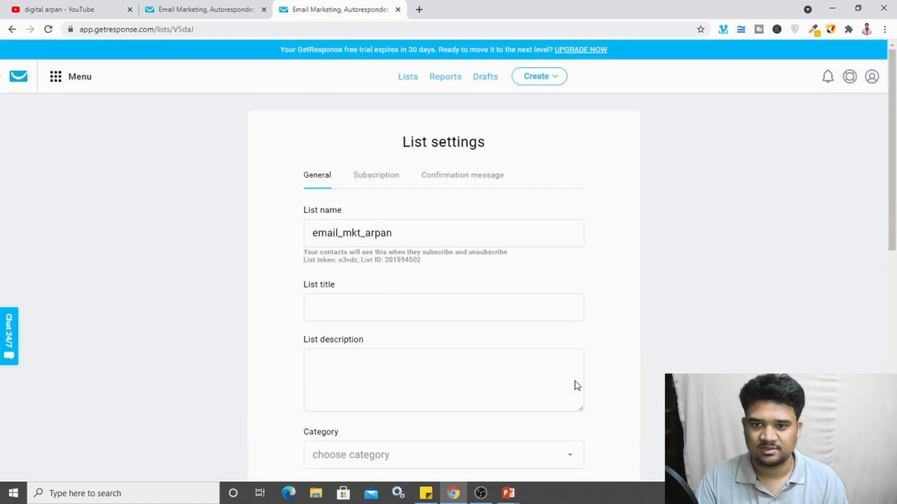
Step: Save the Subscription settings with notifications off, double opt-in off and the GetResponse confirmation page
{"action": "left_click", "coordinate": [382, 182]}
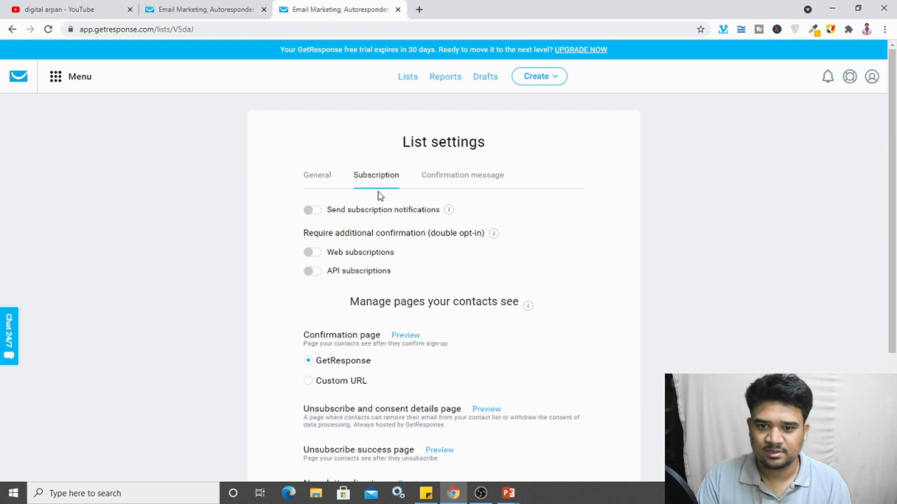
{"action": "left_click", "coordinate": [315, 212]}
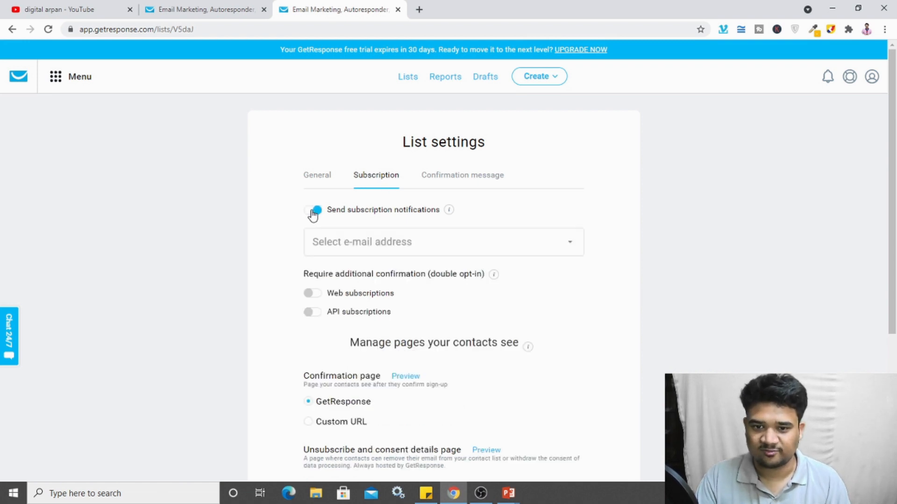
{"action": "left_click", "coordinate": [311, 212]}
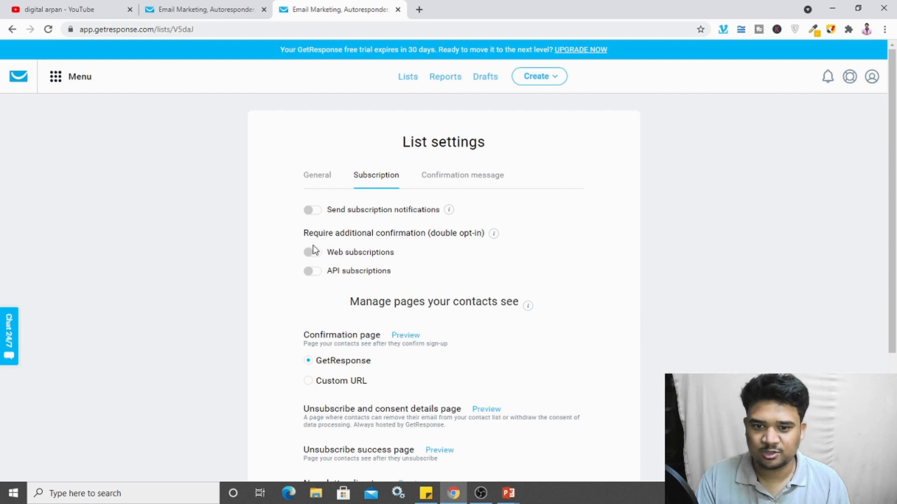
{"action": "scroll", "coordinate": [588, 258], "scroll_direction": "down", "scroll_amount": 1}
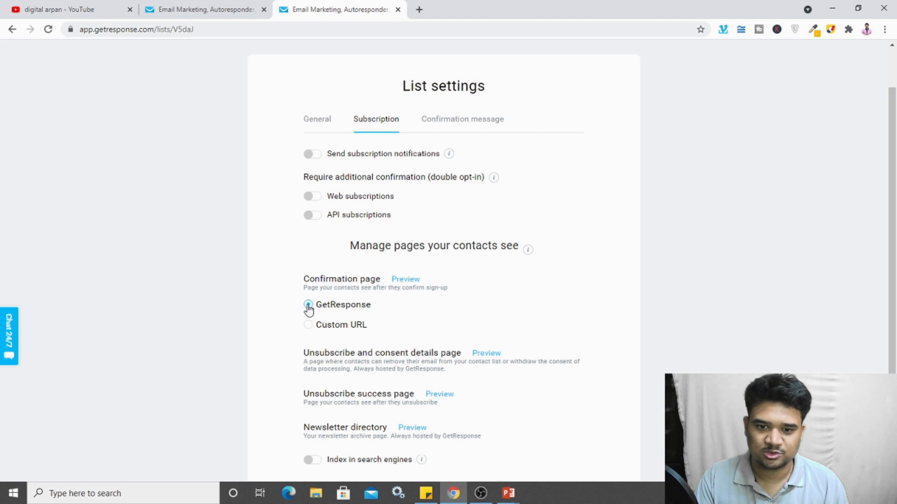
{"action": "scroll", "coordinate": [453, 291], "scroll_direction": "down", "scroll_amount": 2}
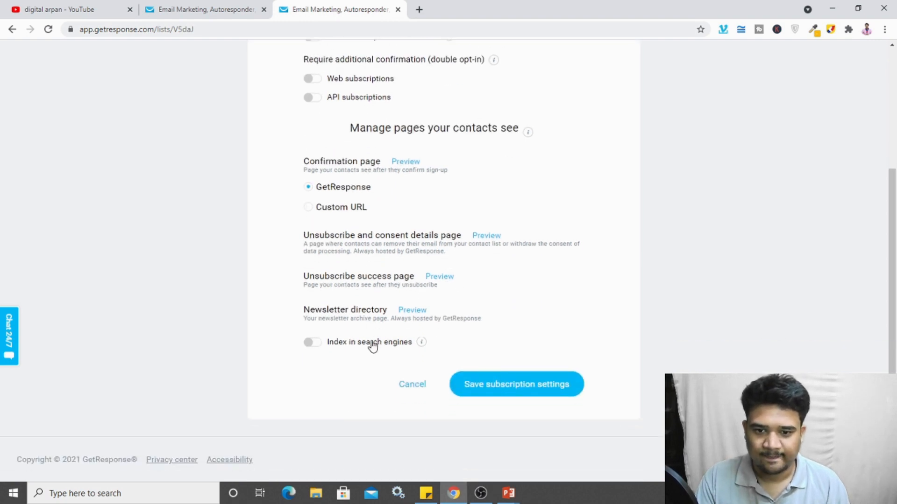
{"action": "left_click", "coordinate": [477, 376]}
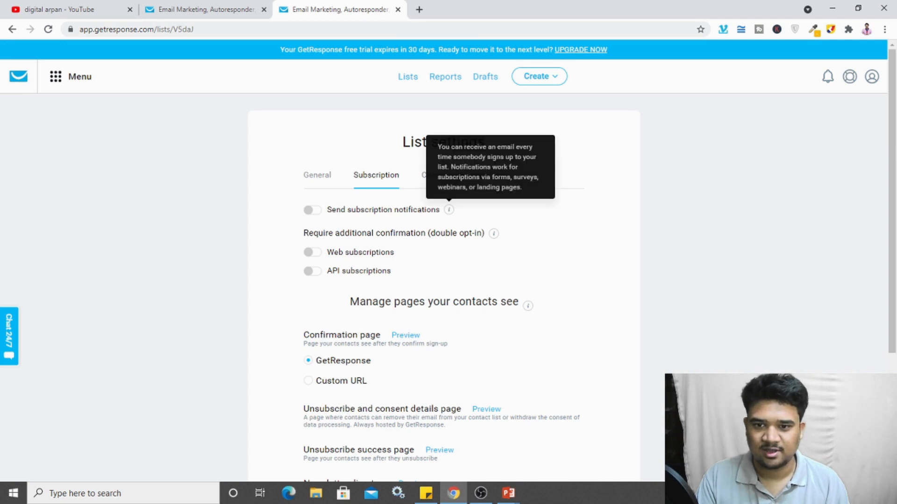
Step: Review the Confirmation message settings, leaving the From sender address unchanged
{"action": "left_click", "coordinate": [442, 182]}
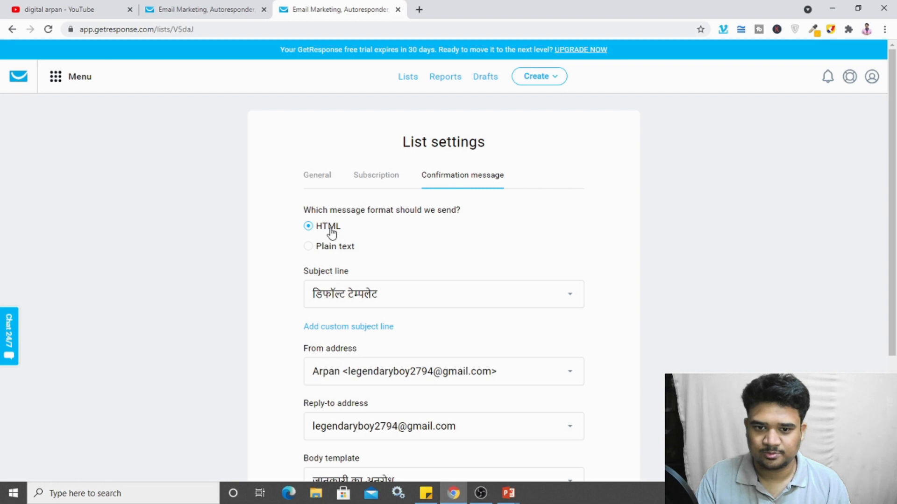
{"action": "scroll", "coordinate": [547, 310], "scroll_direction": "down", "scroll_amount": 3}
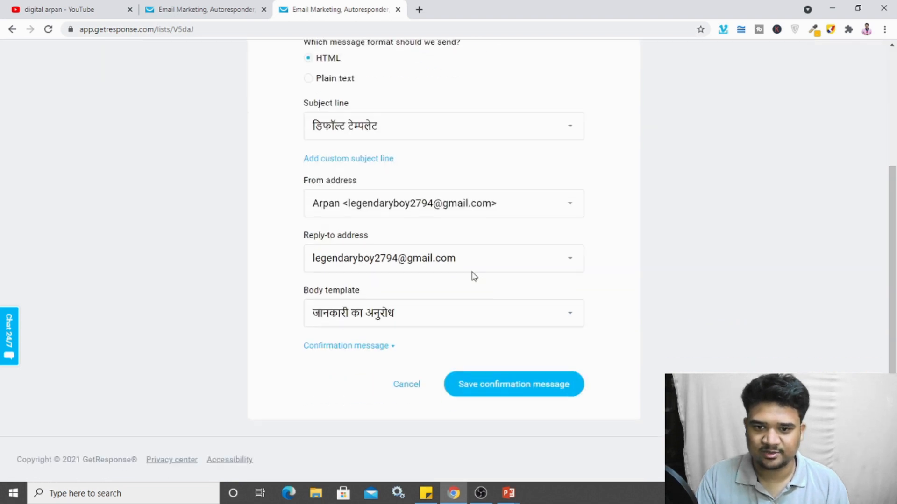
{"action": "left_click", "coordinate": [459, 207]}
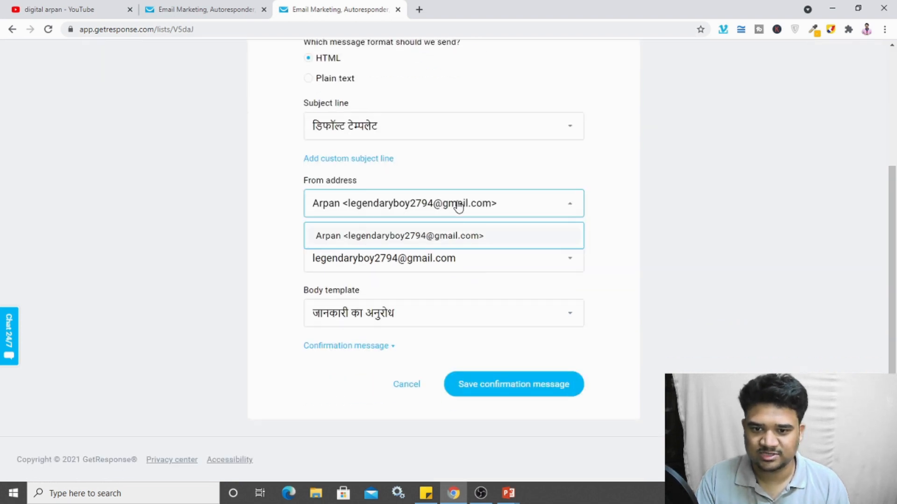
{"action": "left_click", "coordinate": [599, 207]}
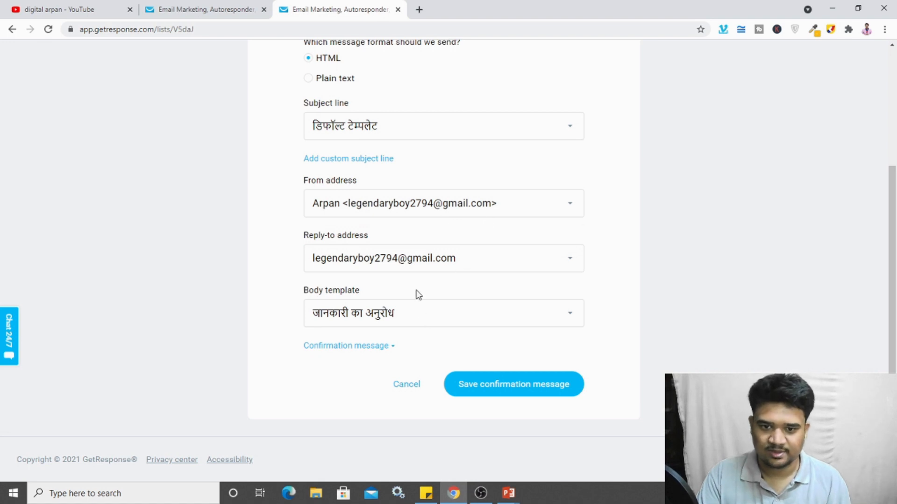
{"action": "scroll", "coordinate": [419, 294], "scroll_direction": "up", "scroll_amount": 4}
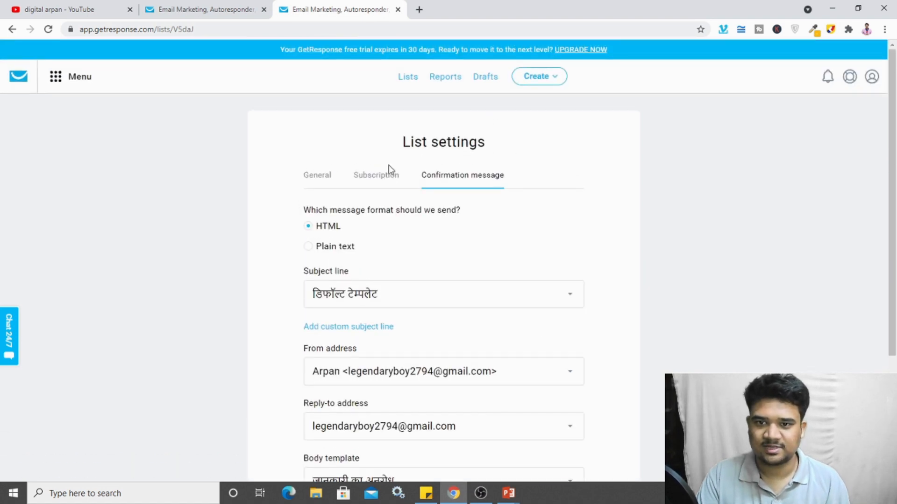
Step: Save the General settings of the email_mkt_arpan list with English as its language
{"action": "left_click", "coordinate": [314, 187]}
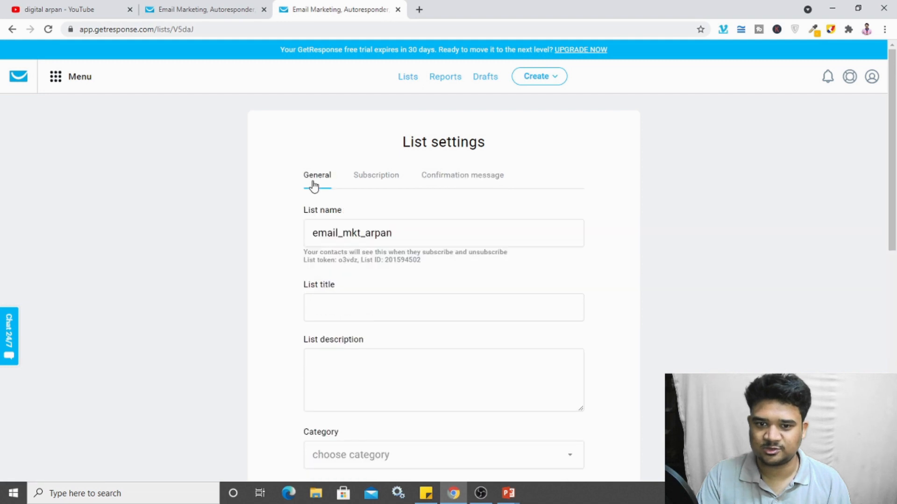
{"action": "scroll", "coordinate": [400, 190], "scroll_direction": "down", "scroll_amount": 2}
{"action": "scroll", "coordinate": [401, 189], "scroll_direction": "down", "scroll_amount": 8}
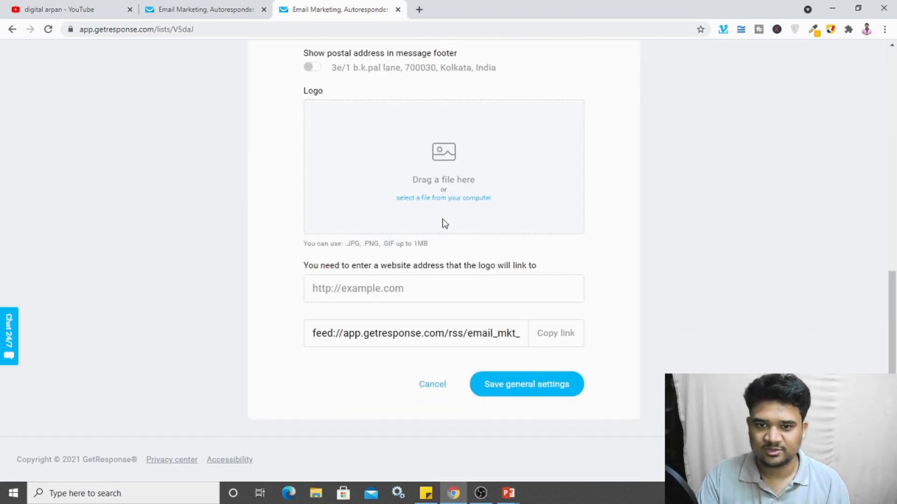
{"action": "left_click", "coordinate": [512, 386]}
{"action": "scroll", "coordinate": [565, 370], "scroll_direction": "up", "scroll_amount": 1}
{"action": "scroll", "coordinate": [564, 370], "scroll_direction": "up", "scroll_amount": 8}
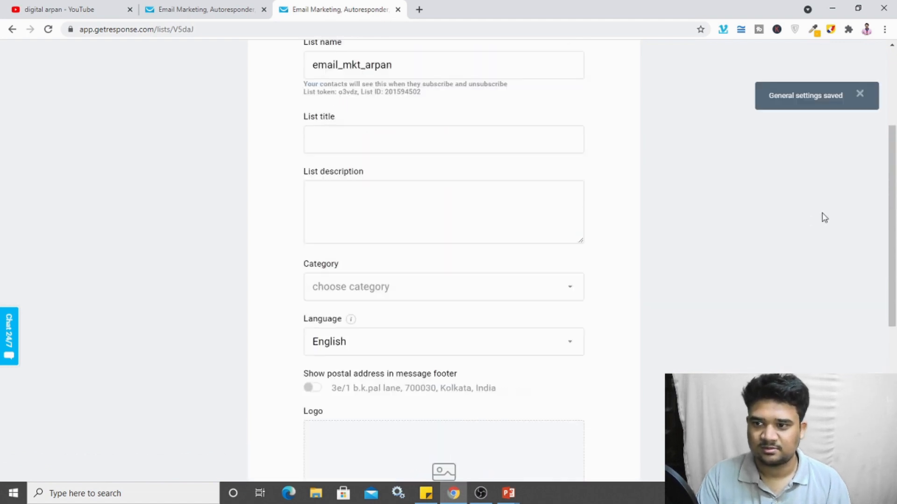